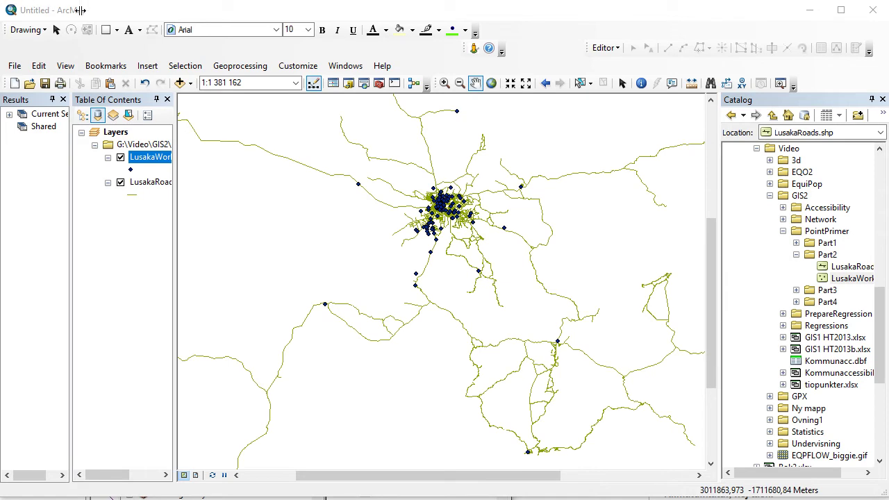
Open the LusakaWorkers attribute table, examine its fields across to Distance, and close the table.
{"action": "left_click_drag", "start_coordinate": [174, 158], "coordinate": [210, 159]}
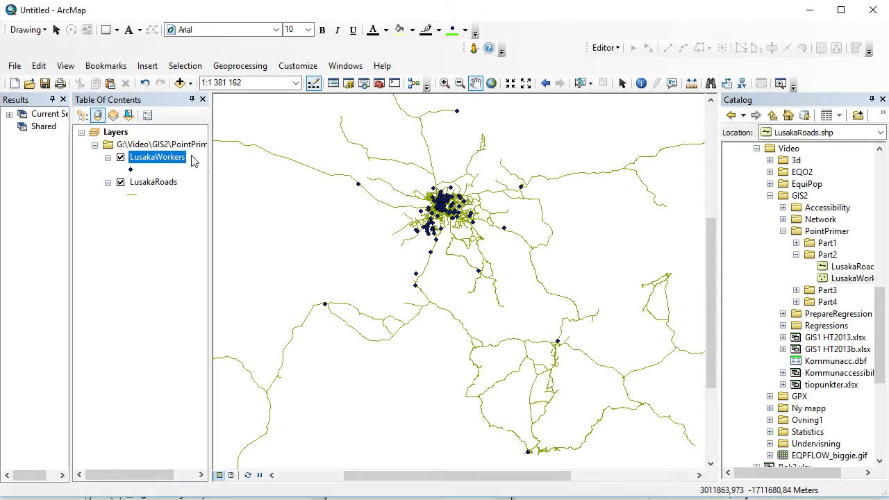
{"action": "right_click", "coordinate": [164, 156]}
{"action": "left_click", "coordinate": [215, 197]}
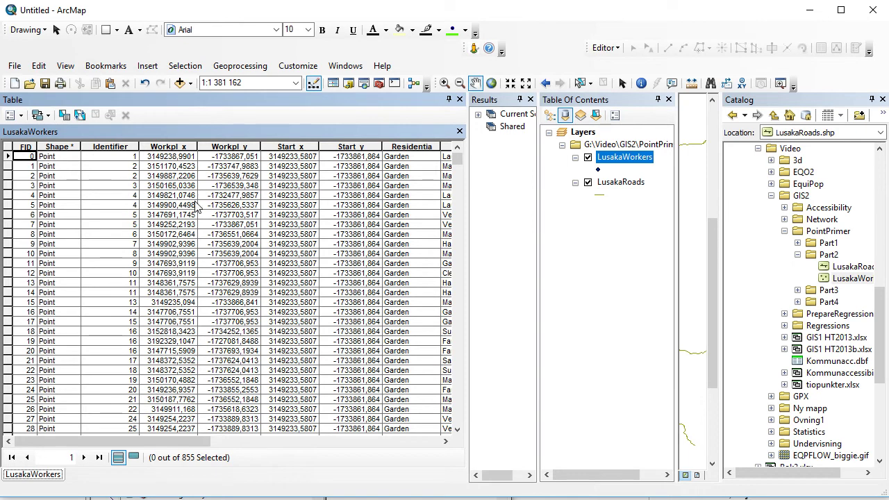
{"action": "left_click_drag", "start_coordinate": [156, 441], "coordinate": [302, 461]}
{"action": "left_click", "coordinate": [232, 175]}
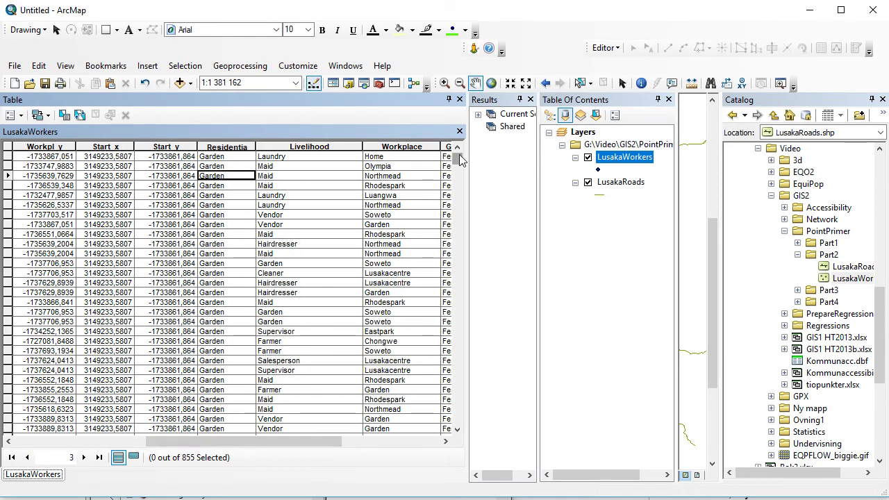
{"action": "mouse_move", "coordinate": [457, 159]}
{"action": "left_mouse_down"}
{"action": "mouse_move", "coordinate": [454, 420]}
{"action": "mouse_move", "coordinate": [460, 151]}
{"action": "left_mouse_up"}
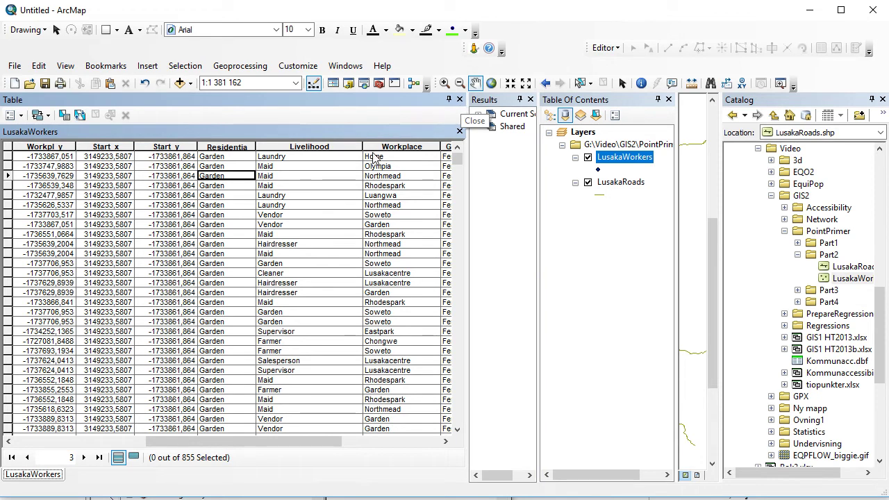
{"action": "left_click_drag", "start_coordinate": [318, 440], "coordinate": [415, 447]}
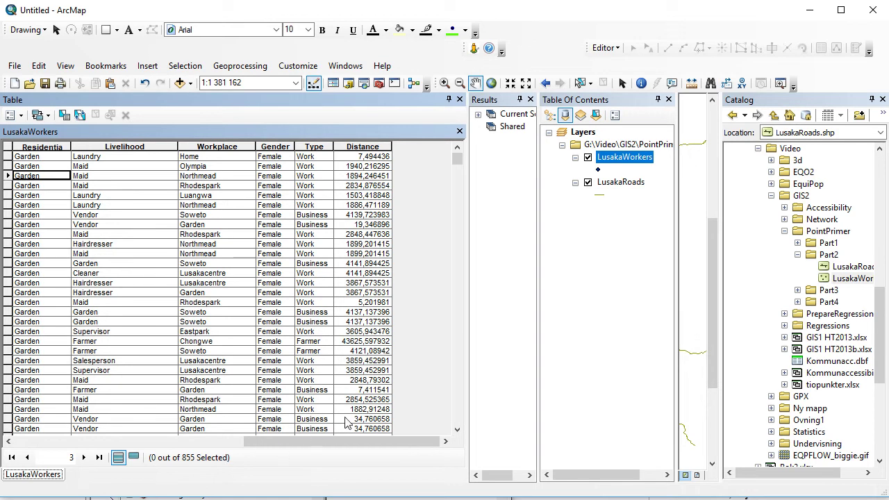
{"action": "left_click", "coordinate": [459, 100]}
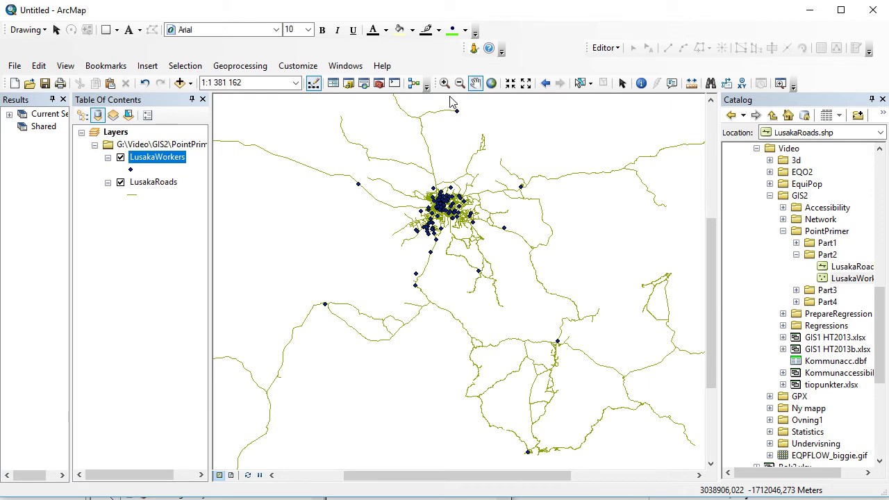
Search for the "average nearest neighbor" tool and open Average Nearest Neighbor from Spatial Statistics.
{"action": "left_click", "coordinate": [443, 82]}
{"action": "left_click_drag", "start_coordinate": [382, 165], "coordinate": [493, 267]}
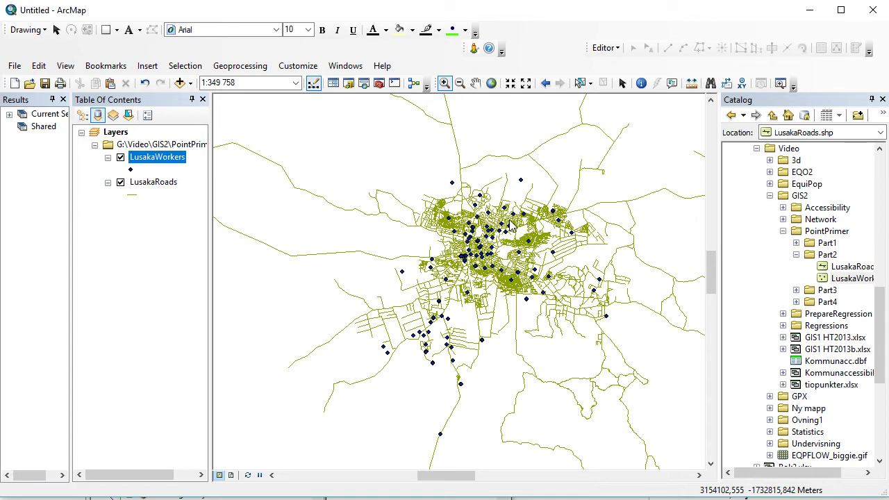
{"action": "left_click", "coordinate": [364, 84]}
{"action": "left_click_drag", "start_coordinate": [437, 120], "coordinate": [273, 115]}
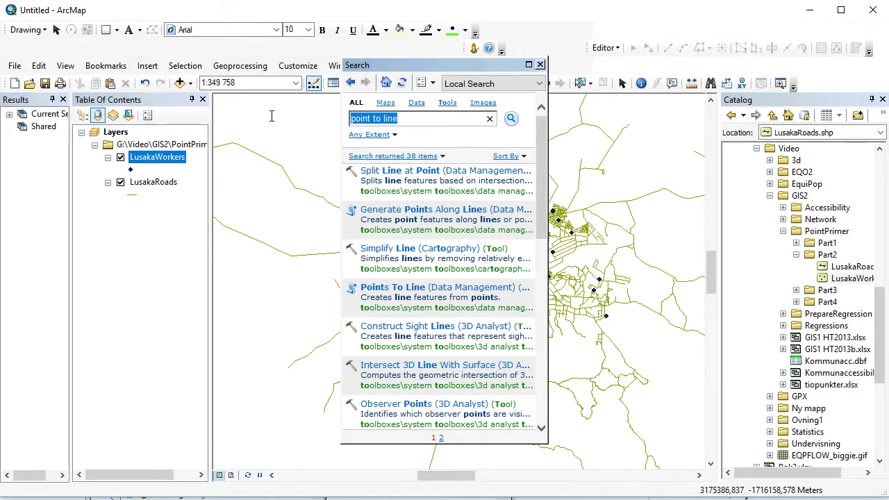
{"action": "type", "text": "average "}
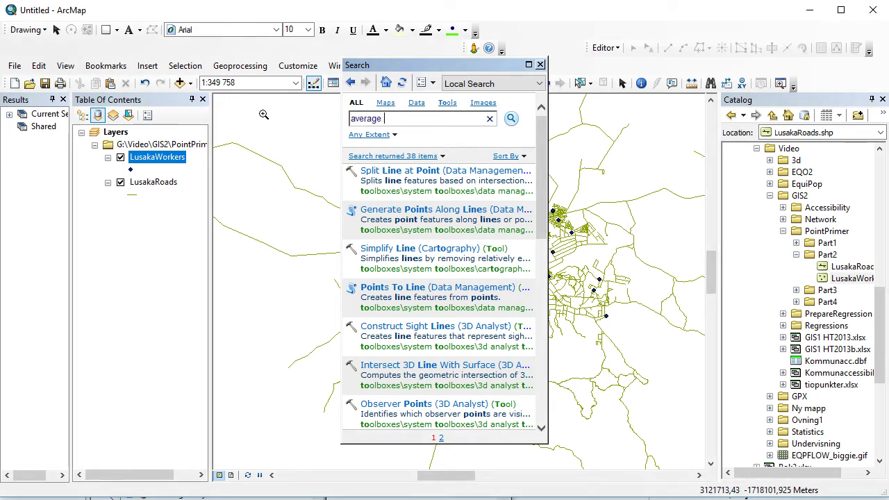
{"action": "type", "text": "nearest neighbour"}
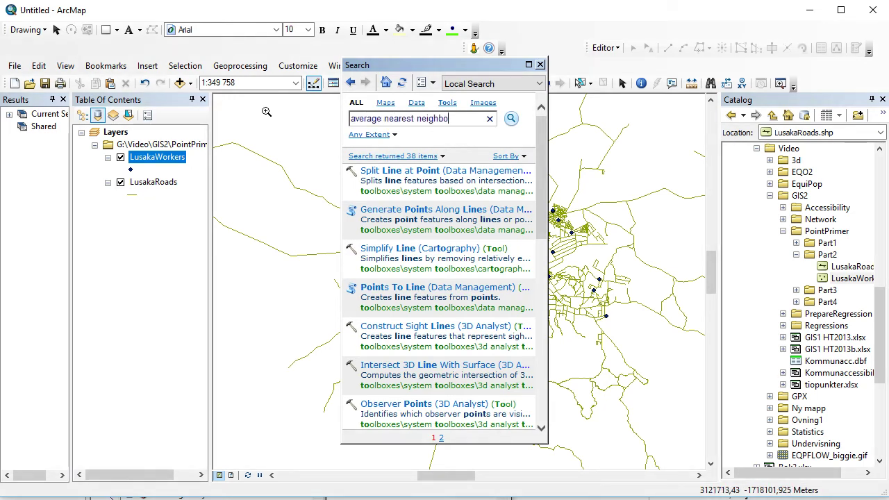
{"action": "key", "text": "Return"}
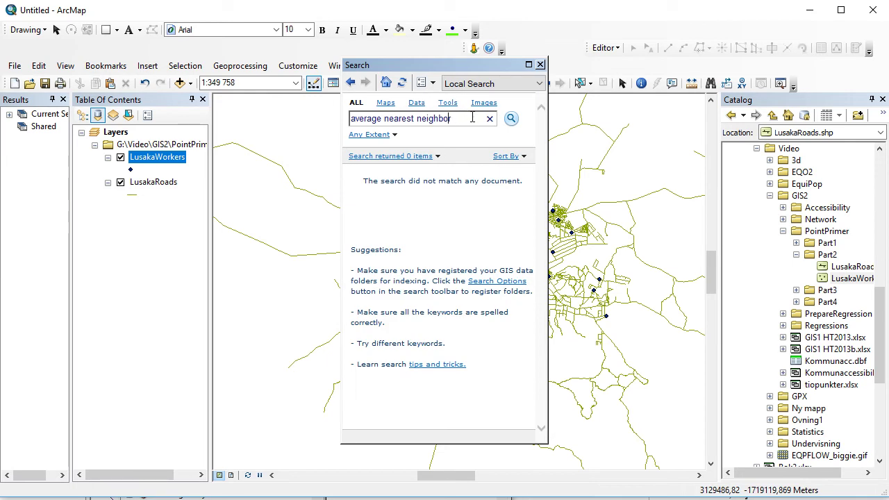
{"action": "key", "text": "BackSpace"}
{"action": "key", "text": "BackSpace"}
{"action": "type", "text": "r"}
{"action": "key", "text": "Return"}
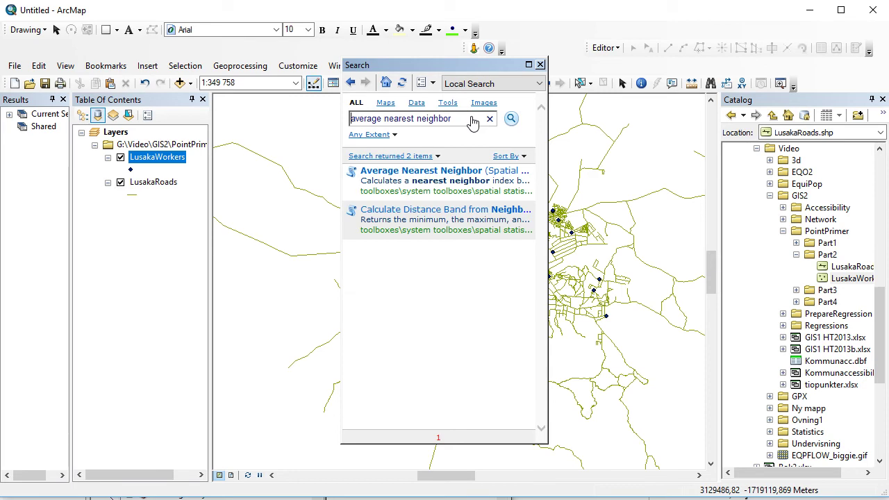
{"action": "left_click", "coordinate": [462, 177]}
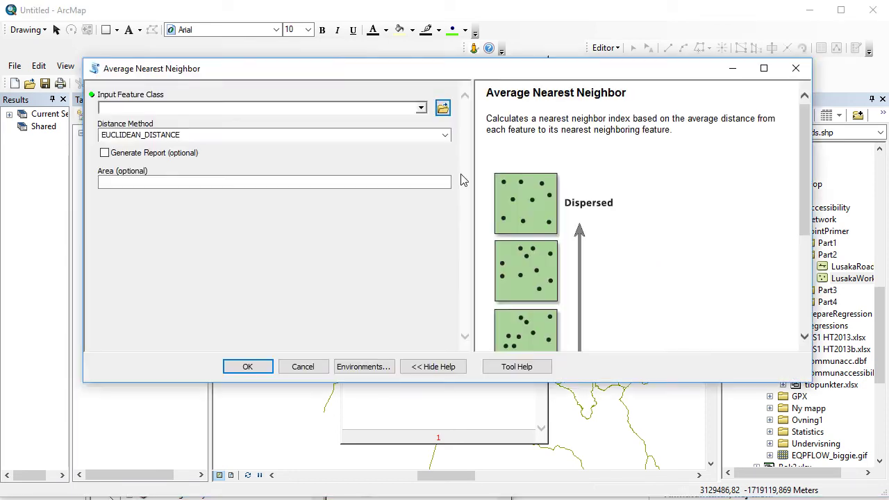
Run Average Nearest Neighbor on LusakaWorkers with EUCLIDEAN_DISTANCE and report generation enabled, and close the search window.
{"action": "left_click", "coordinate": [421, 109]}
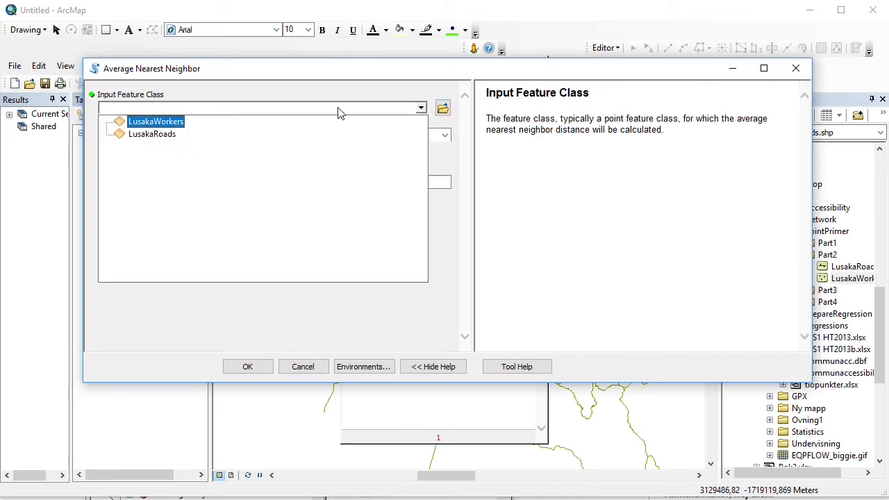
{"action": "left_click", "coordinate": [174, 123]}
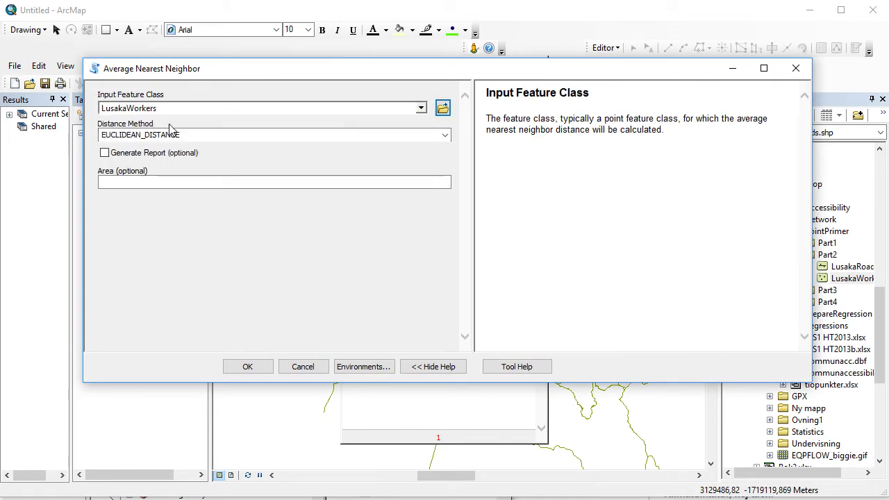
{"action": "left_click", "coordinate": [445, 134]}
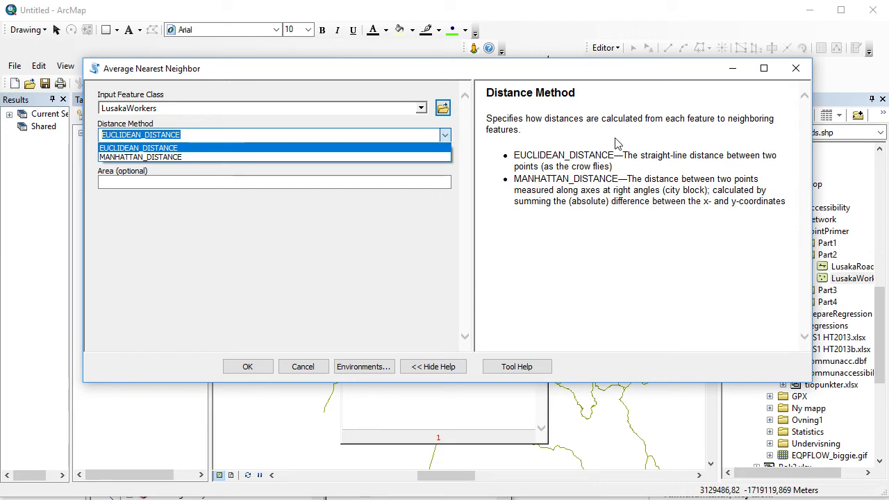
{"action": "left_click", "coordinate": [753, 207]}
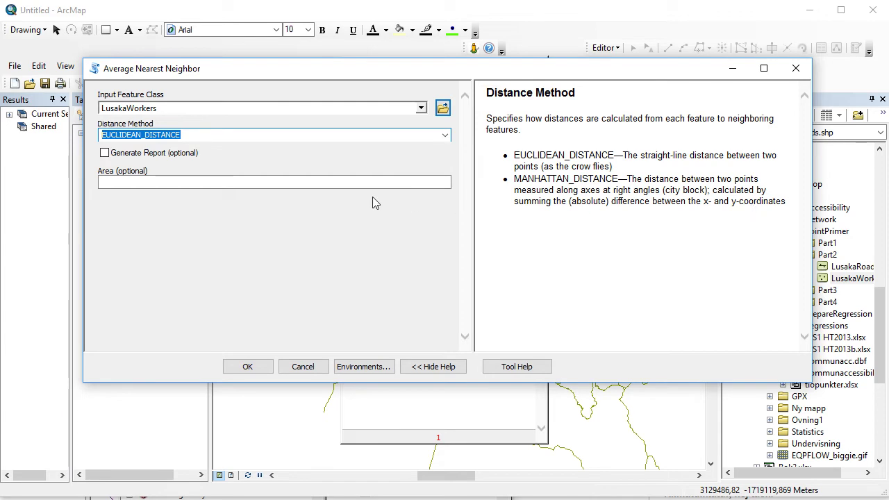
{"action": "left_click", "coordinate": [104, 153]}
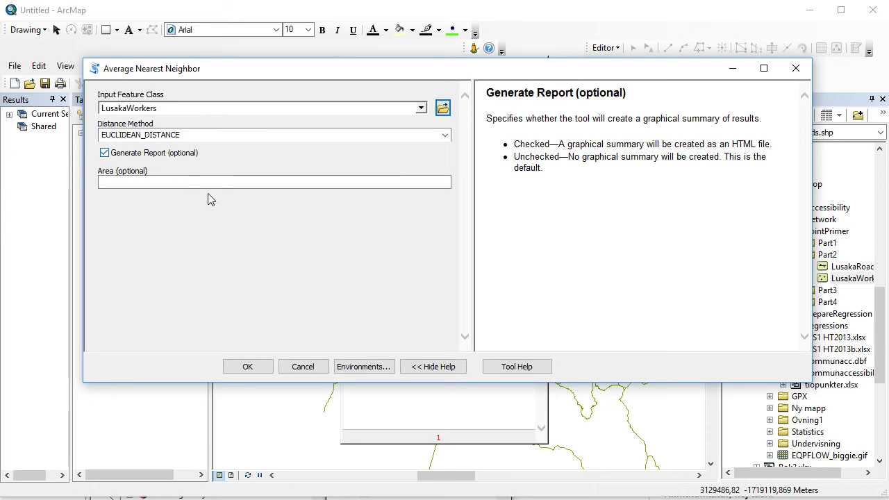
{"action": "left_click", "coordinate": [247, 366]}
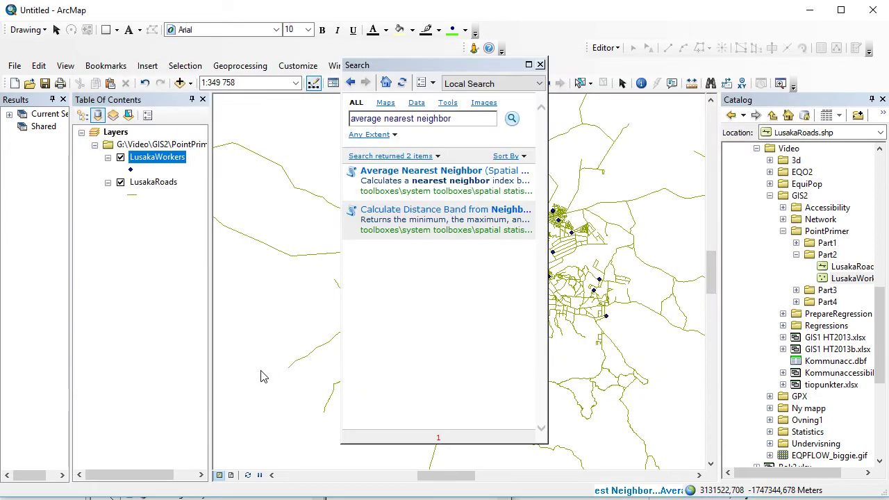
{"action": "left_click", "coordinate": [540, 64]}
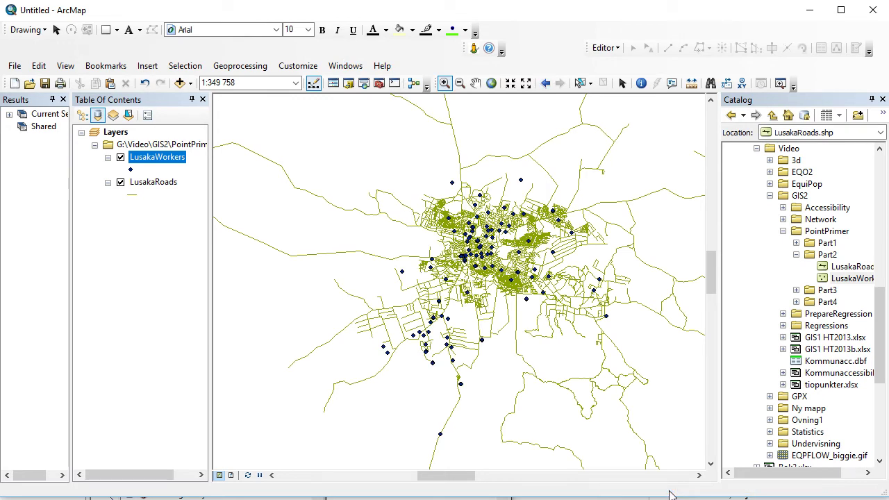
Expand the Average Nearest Neighbor result of the current session and examine its z-score and p-value.
{"action": "left_click", "coordinate": [9, 115]}
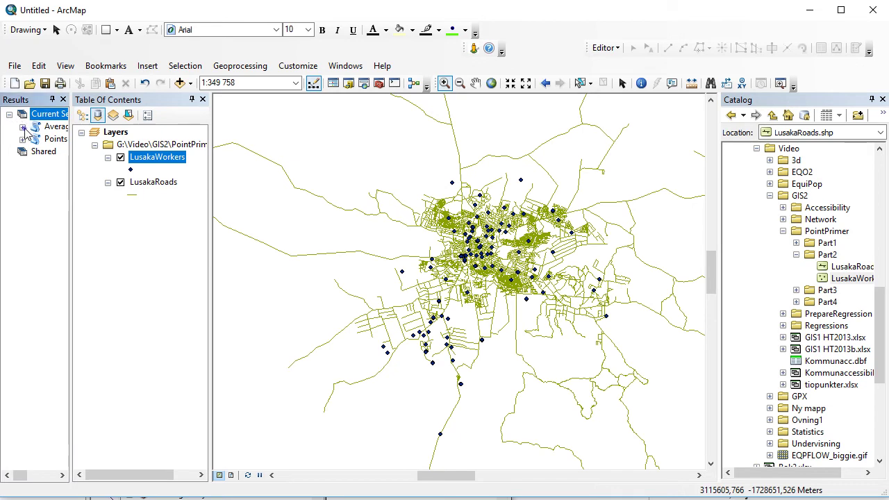
{"action": "left_click", "coordinate": [23, 127]}
{"action": "left_click_drag", "start_coordinate": [70, 165], "coordinate": [164, 166]}
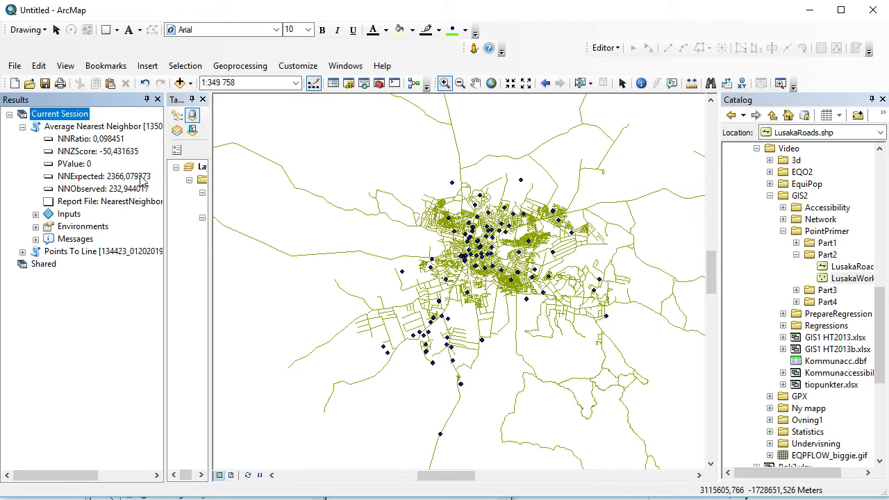
{"action": "left_click", "coordinate": [124, 153]}
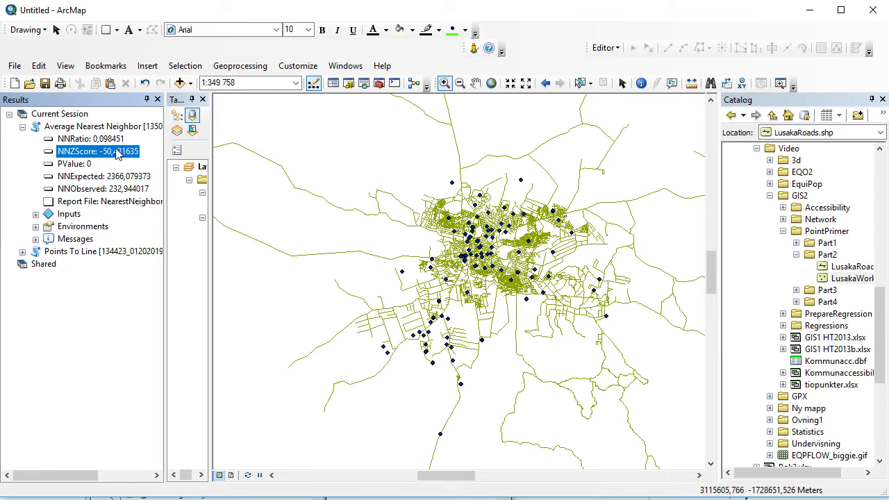
{"action": "left_click", "coordinate": [72, 166]}
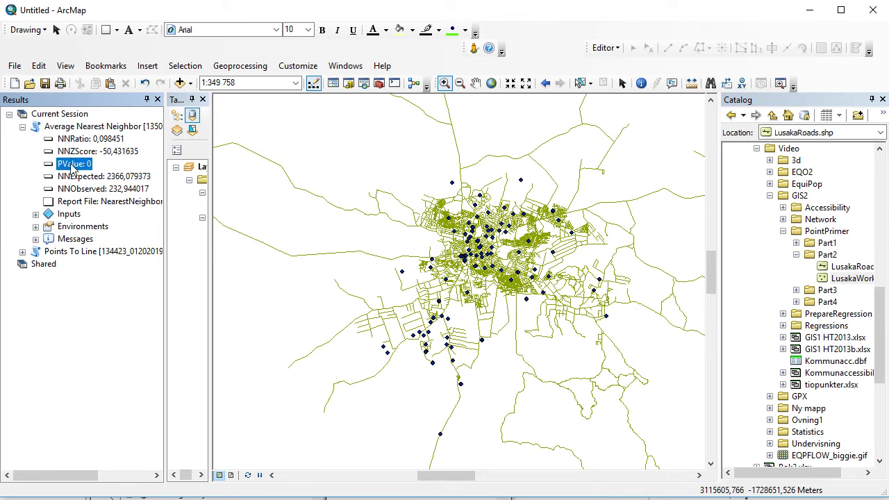
Open the generated nearest neighbor HTML report, review its summary chart and p-value, and return to ArcMap.
{"action": "double_click", "coordinate": [121, 200]}
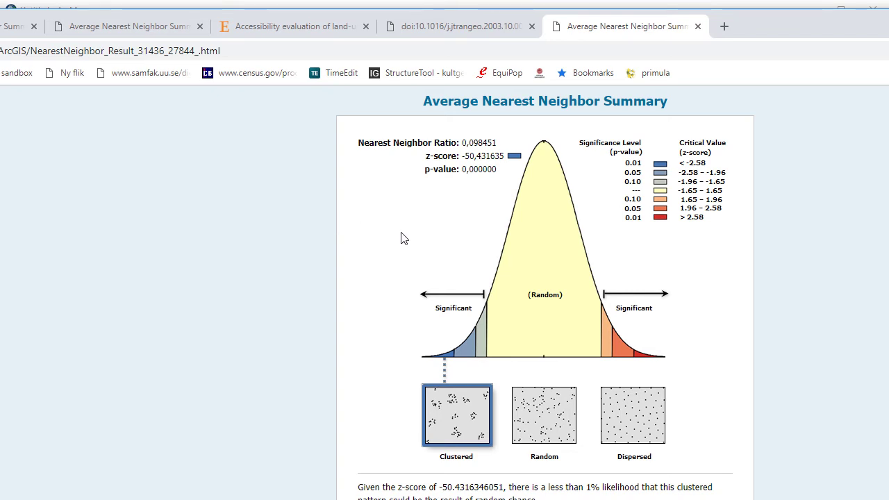
{"action": "scroll", "coordinate": [623, 141], "scroll_direction": "down", "scroll_amount": 1}
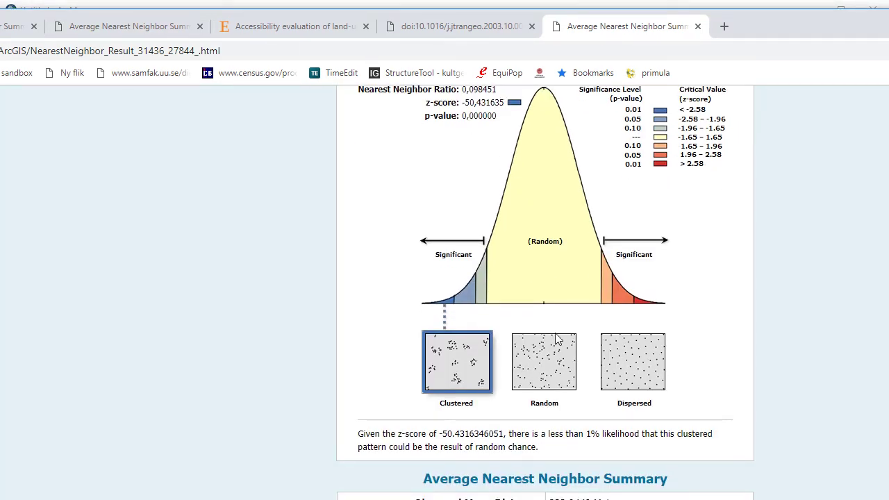
{"action": "scroll", "coordinate": [557, 333], "scroll_direction": "up", "scroll_amount": 1}
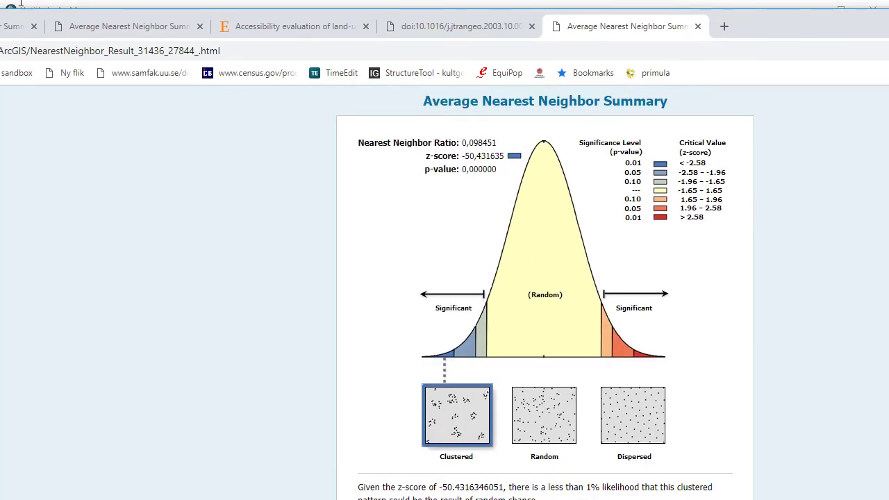
{"action": "left_click_drag", "start_coordinate": [466, 174], "coordinate": [551, 179]}
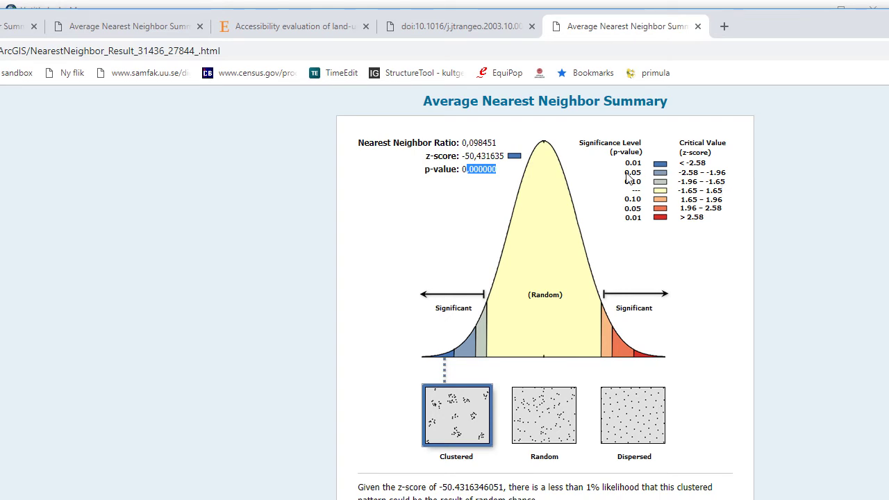
{"action": "left_click", "coordinate": [816, 4]}
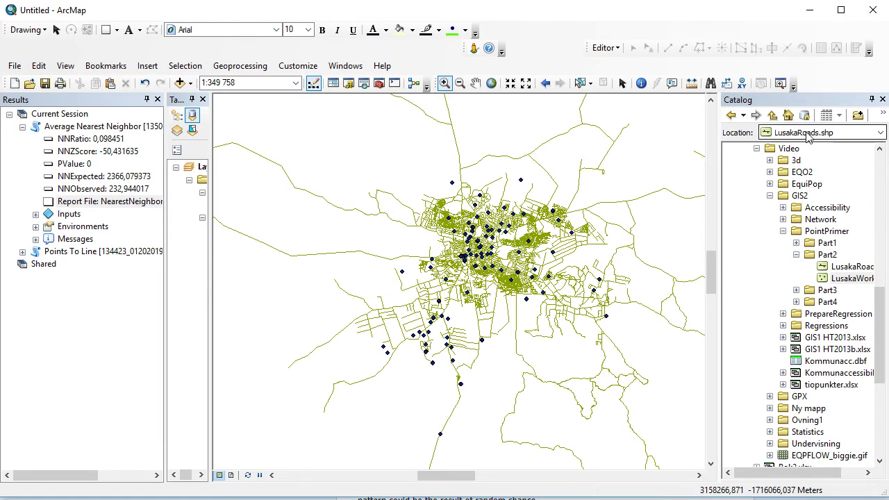
Search for "central feature" and locate the tool in the catalog among the geographic distribution tools of Spatial Statistics Tools.
{"action": "left_click", "coordinate": [364, 82]}
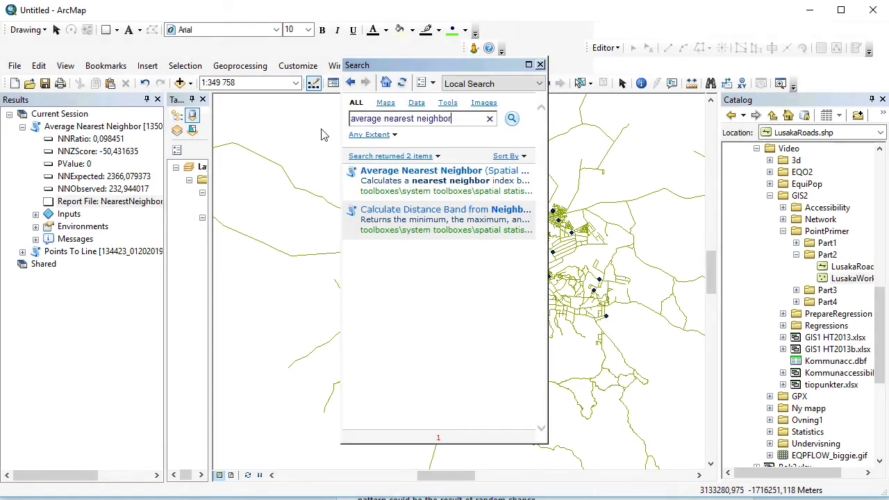
{"action": "left_click_drag", "start_coordinate": [464, 117], "coordinate": [336, 126]}
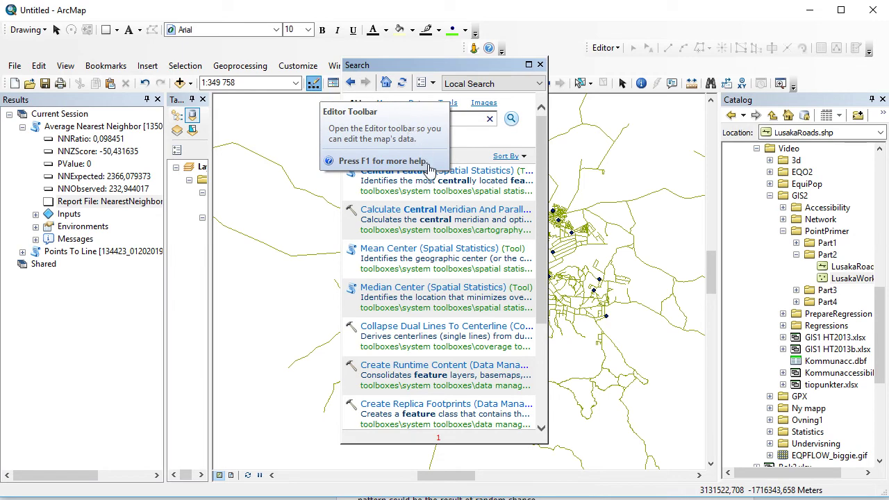
{"action": "left_click", "coordinate": [431, 195]}
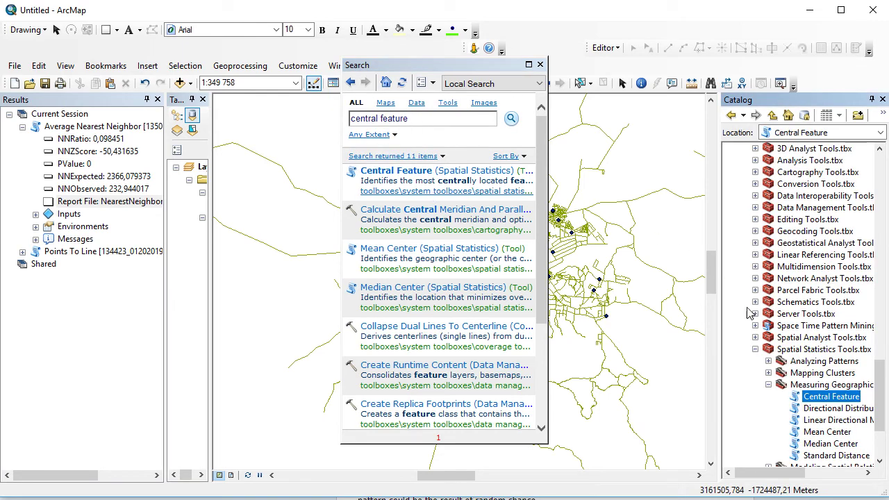
{"action": "left_click_drag", "start_coordinate": [796, 474], "coordinate": [767, 484]}
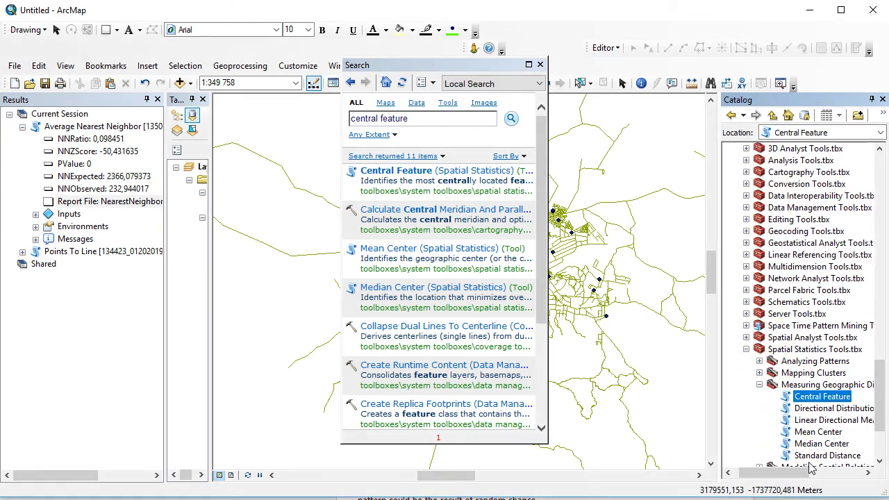
{"action": "scroll", "coordinate": [843, 359], "scroll_direction": "down", "scroll_amount": 2}
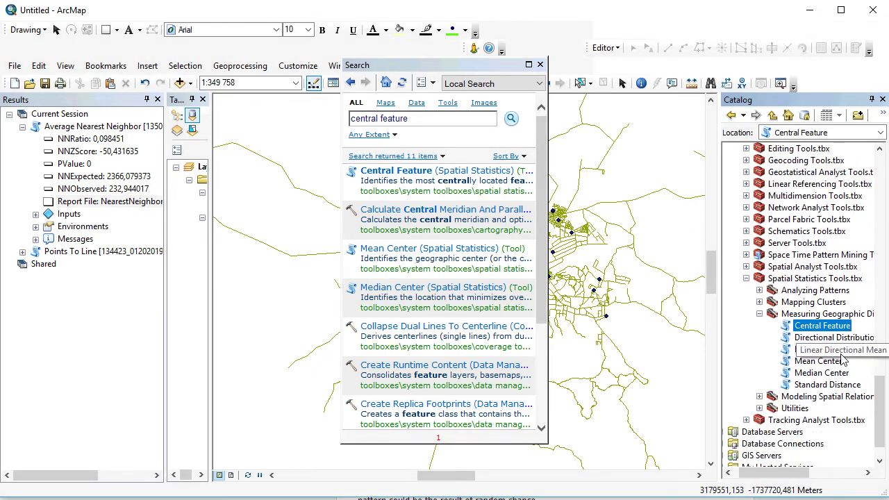
{"action": "scroll", "coordinate": [843, 359], "scroll_direction": "down", "scroll_amount": 1}
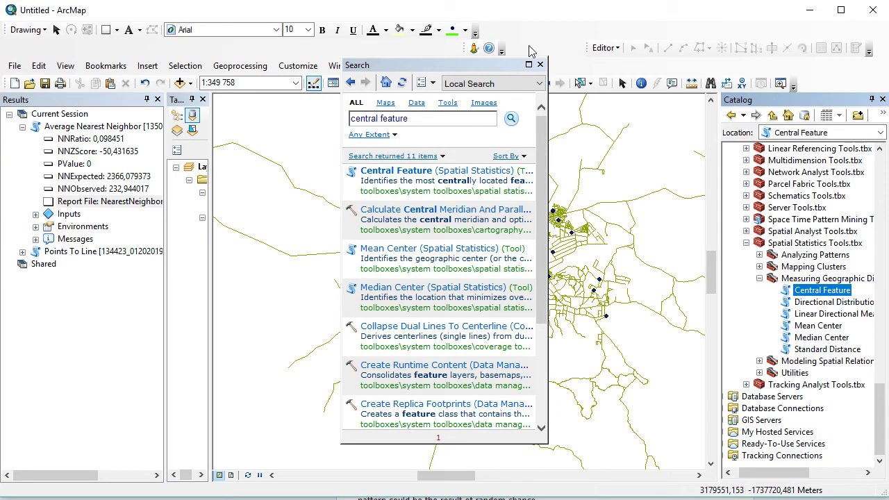
Close the search window, run Central Feature on LusakaWorkers with EUCLIDEAN_DISTANCE, and widen the table of contents to show the layer names.
{"action": "left_click", "coordinate": [540, 65]}
{"action": "double_click", "coordinate": [819, 290]}
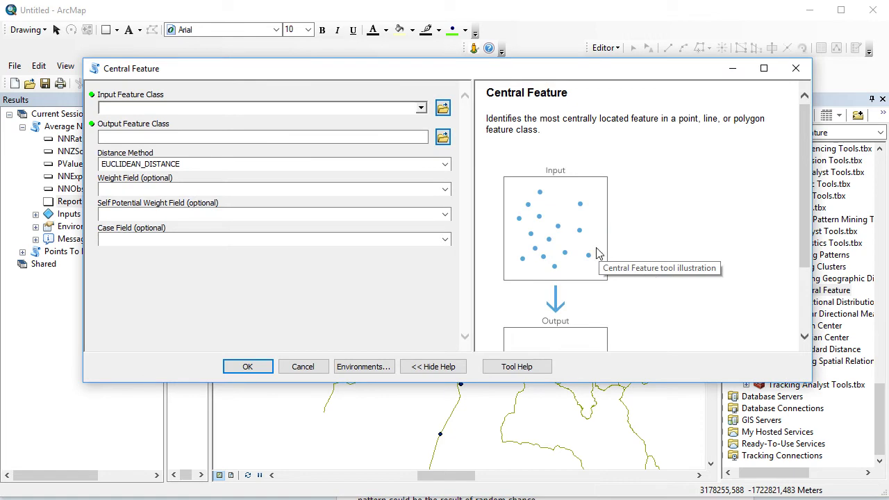
{"action": "scroll", "coordinate": [576, 216], "scroll_direction": "down", "scroll_amount": 3}
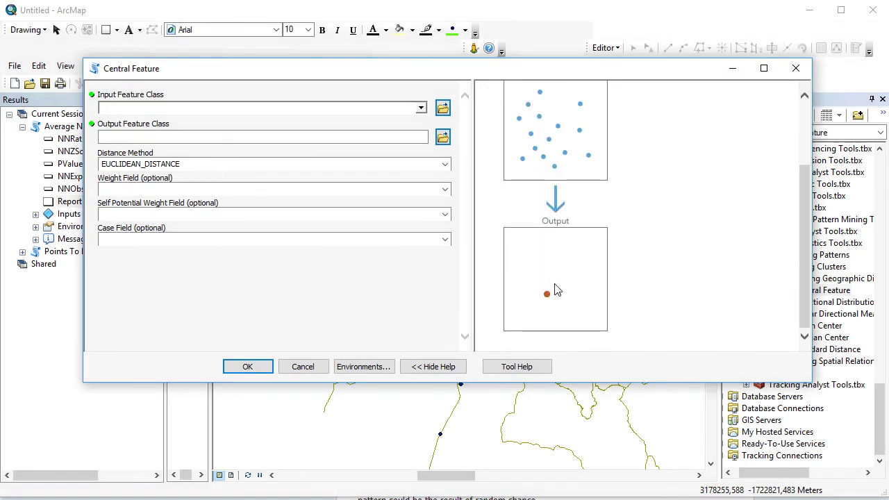
{"action": "scroll", "coordinate": [556, 289], "scroll_direction": "up", "scroll_amount": 3}
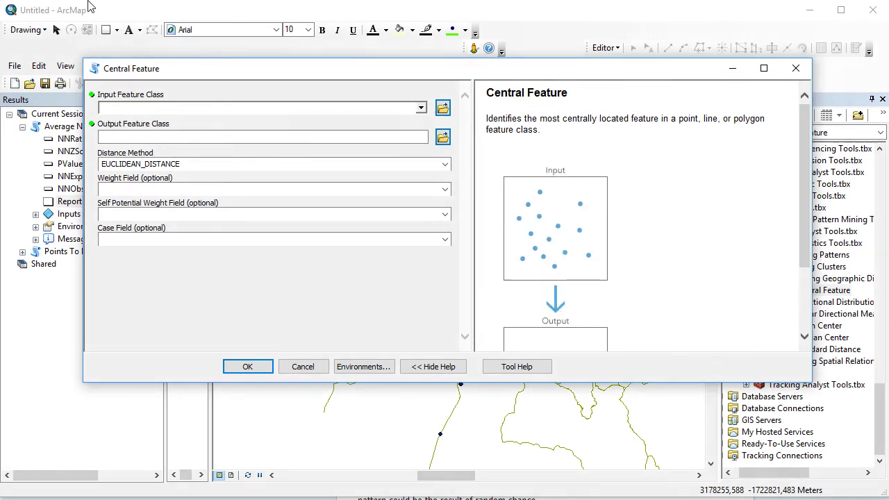
{"action": "left_click", "coordinate": [421, 108]}
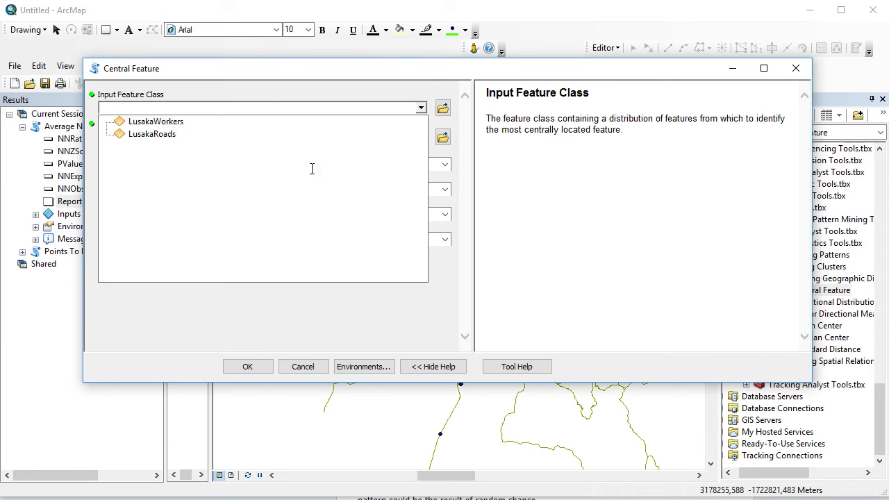
{"action": "left_click", "coordinate": [171, 124]}
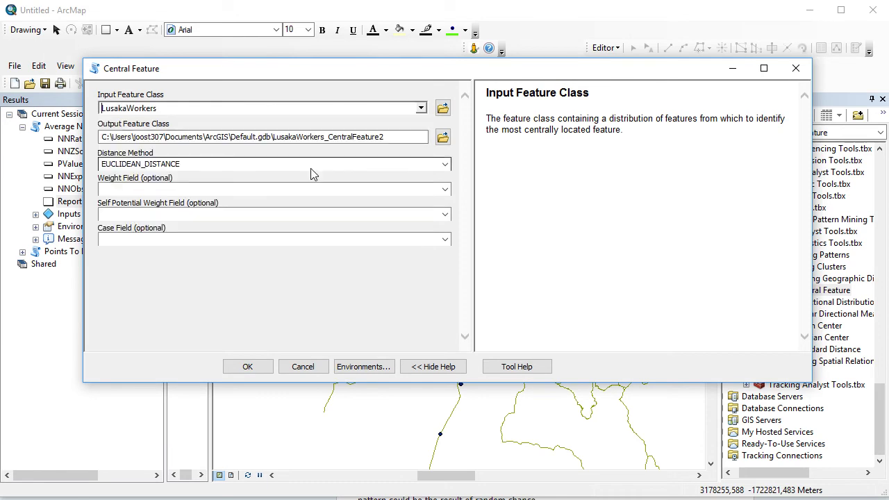
{"action": "left_click", "coordinate": [261, 373]}
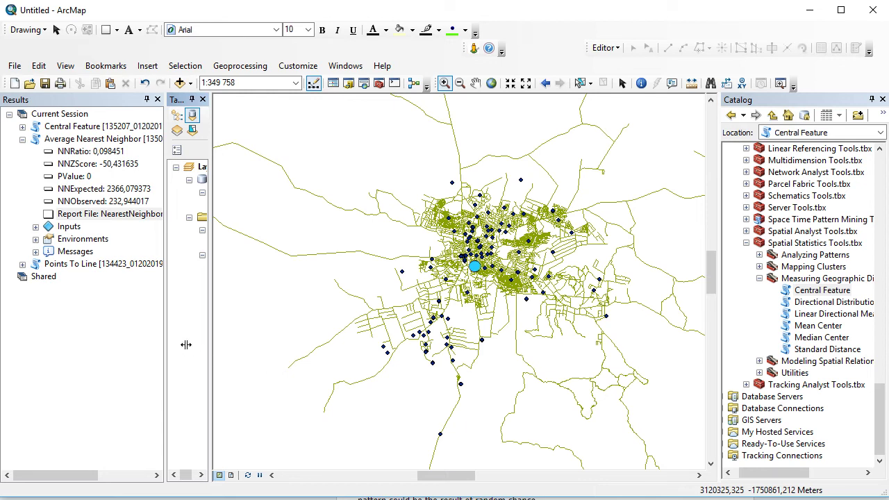
{"action": "left_click_drag", "start_coordinate": [165, 280], "coordinate": [107, 292]}
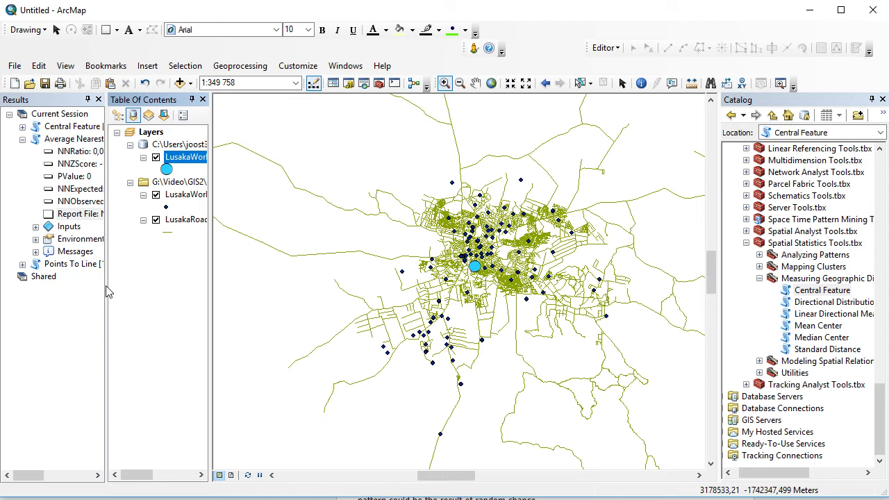
Run the Mean Center tool on LusakaWorkers without weight, case or dimension fields.
{"action": "double_click", "coordinate": [829, 325]}
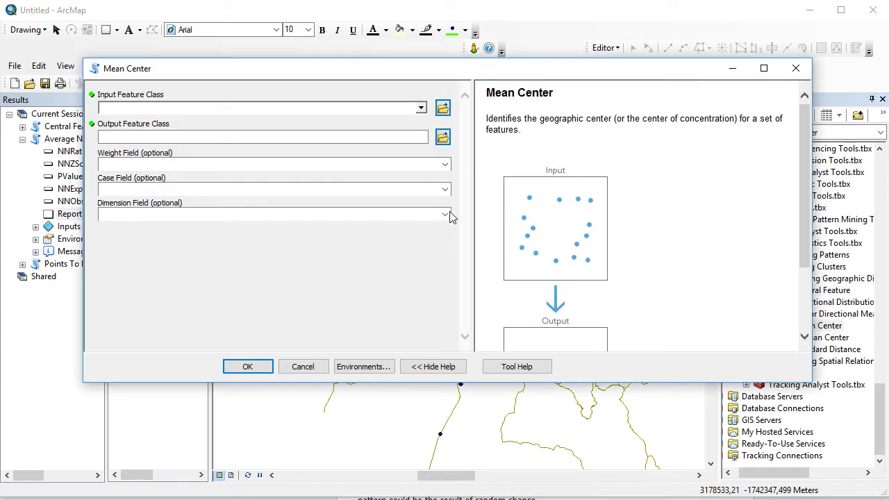
{"action": "left_click", "coordinate": [418, 109]}
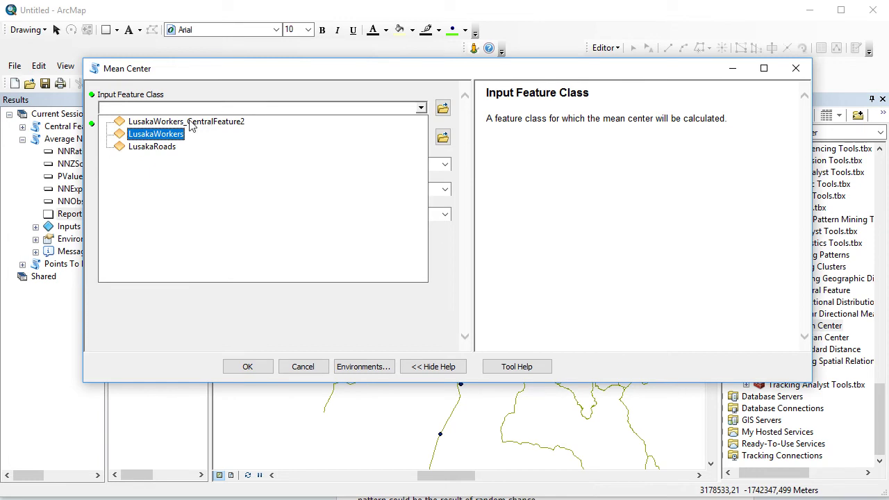
{"action": "left_click", "coordinate": [170, 135]}
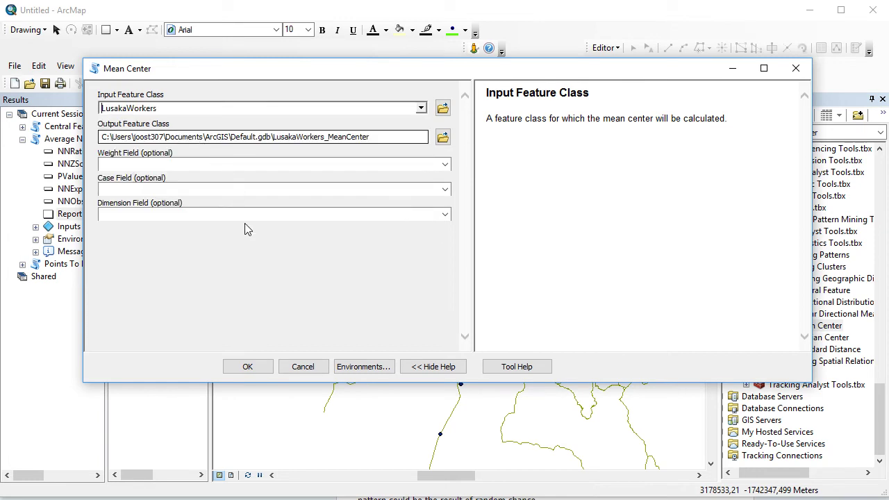
{"action": "left_click", "coordinate": [249, 366]}
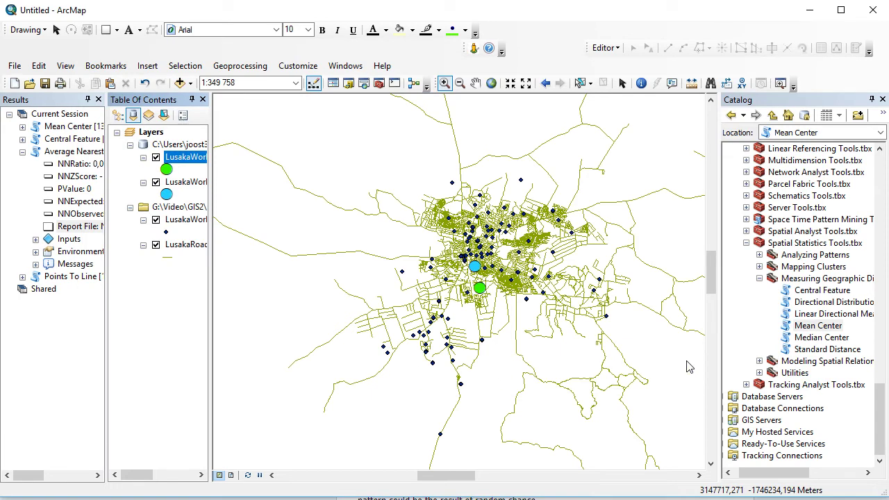
Run the Median Center tool on LusakaWorkers without weight, case or attribute fields.
{"action": "double_click", "coordinate": [822, 339]}
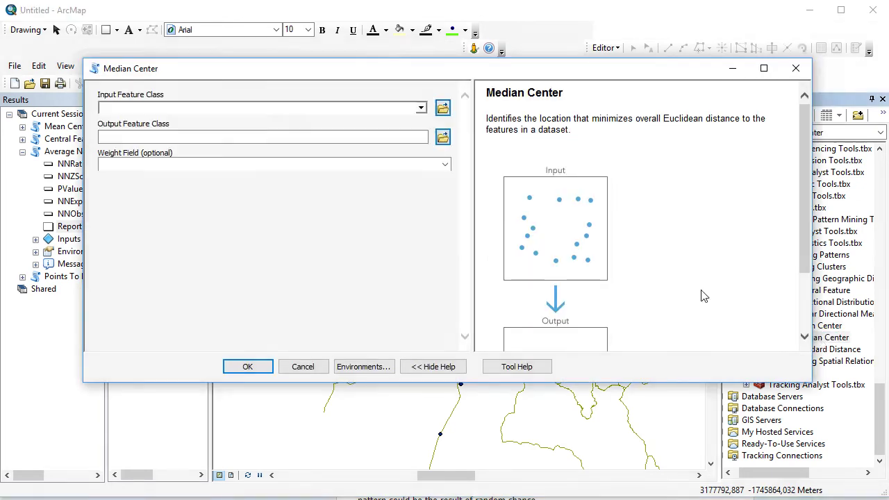
{"action": "left_click", "coordinate": [420, 107]}
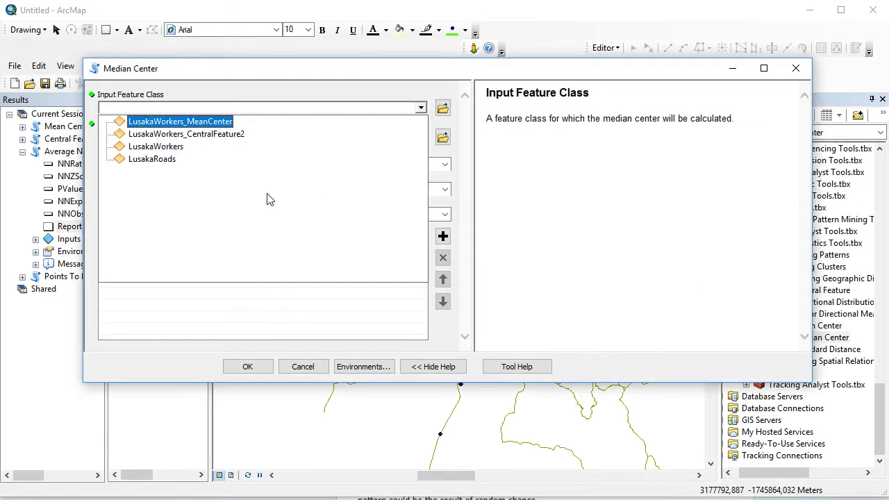
{"action": "left_click", "coordinate": [165, 152]}
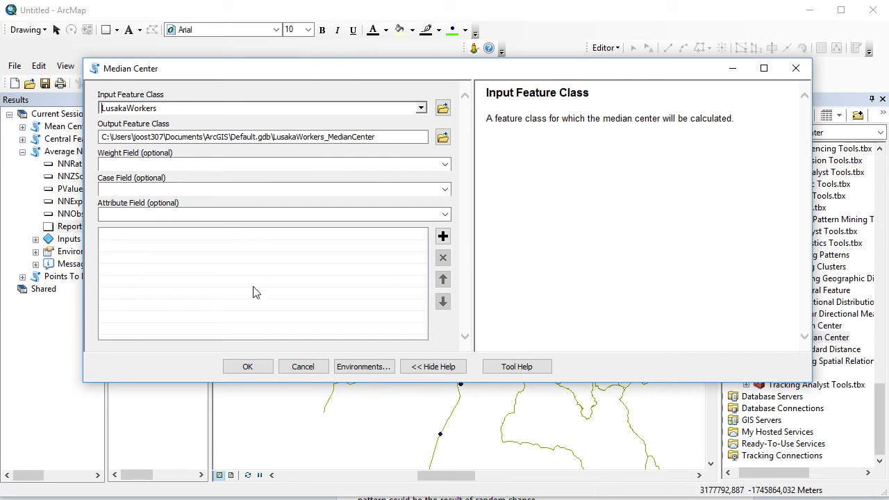
{"action": "left_click", "coordinate": [250, 367]}
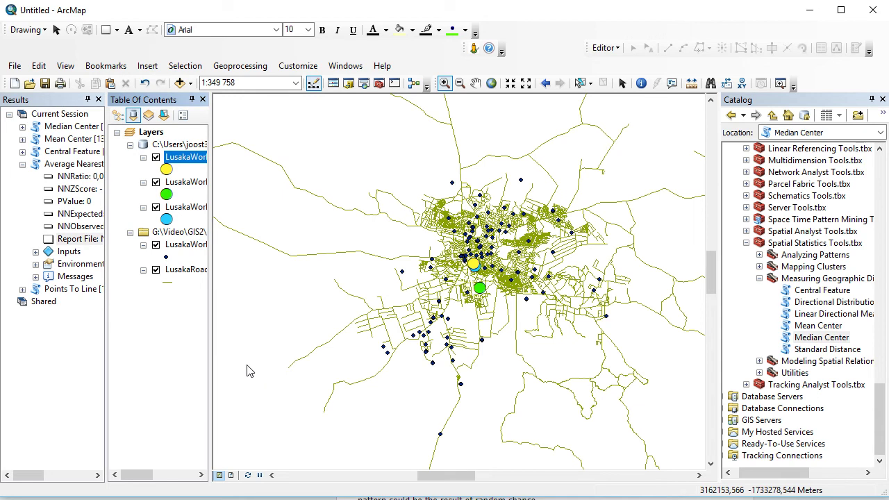
Open the LusakaWorkers attribute table, review its Livelihood, Workplace, Gender, Type and Distance fields, and close it.
{"action": "right_click", "coordinate": [178, 248]}
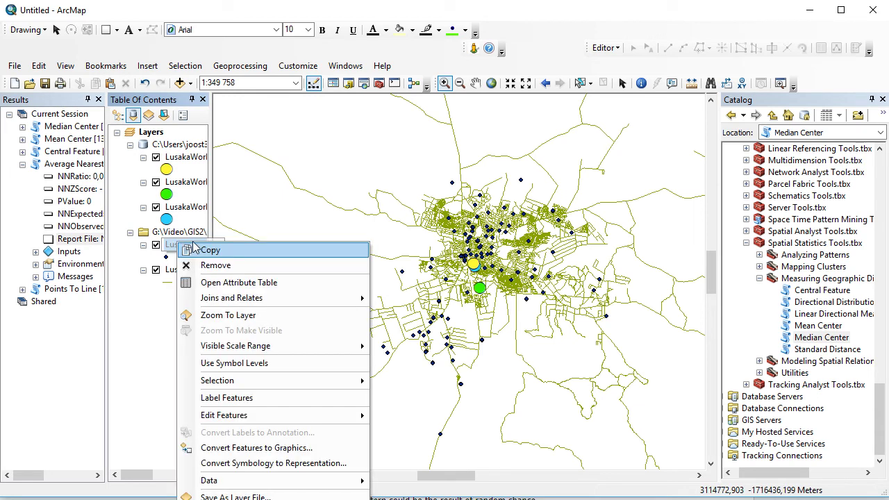
{"action": "left_click", "coordinate": [248, 284]}
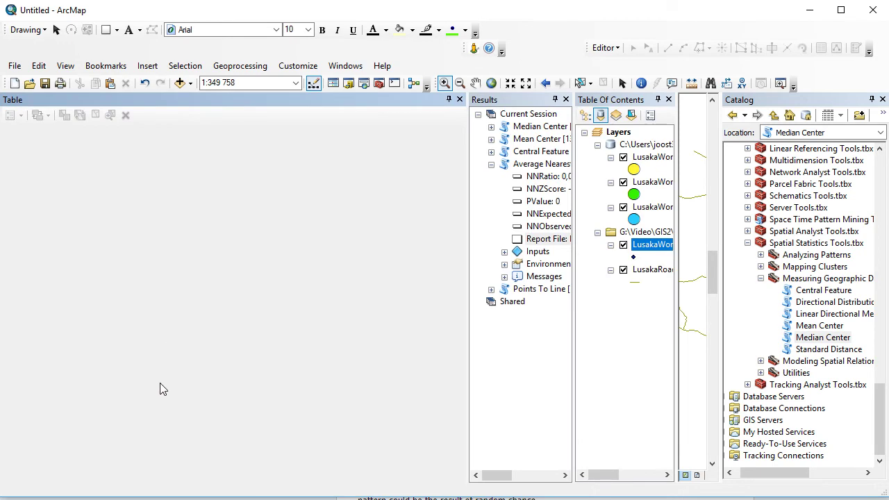
{"action": "left_click_drag", "start_coordinate": [158, 442], "coordinate": [387, 483]}
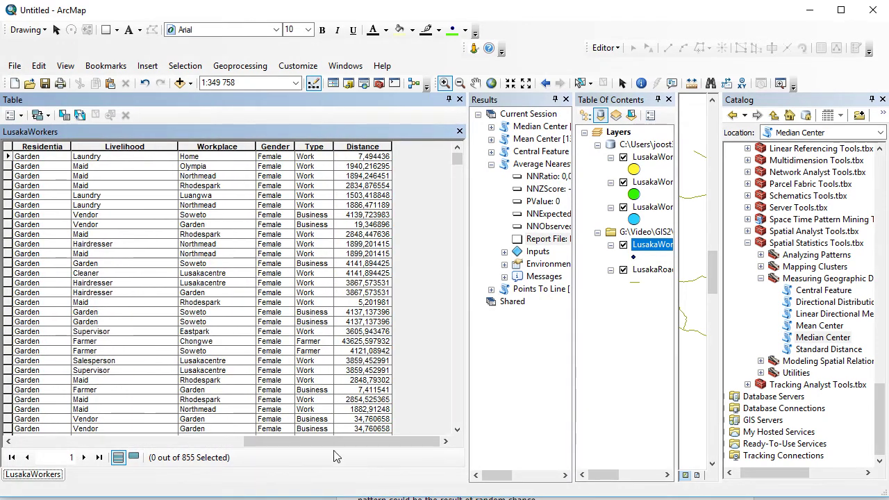
{"action": "left_click", "coordinate": [280, 168]}
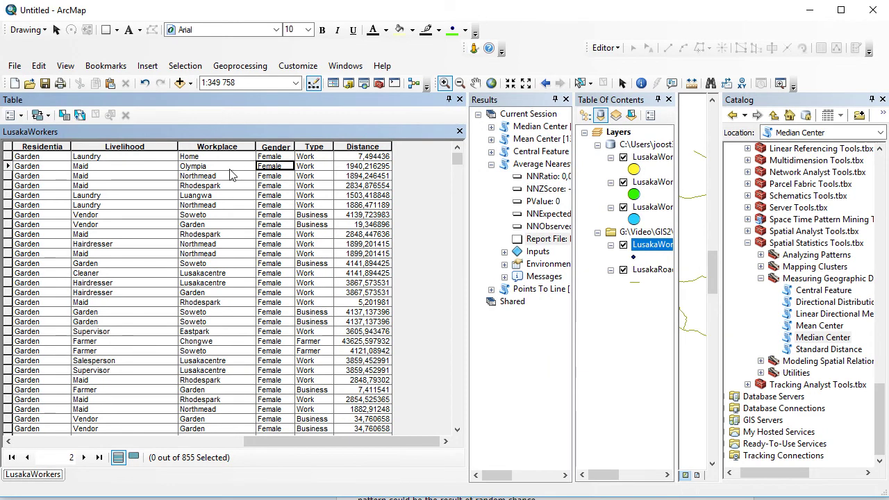
{"action": "left_click", "coordinate": [106, 177]}
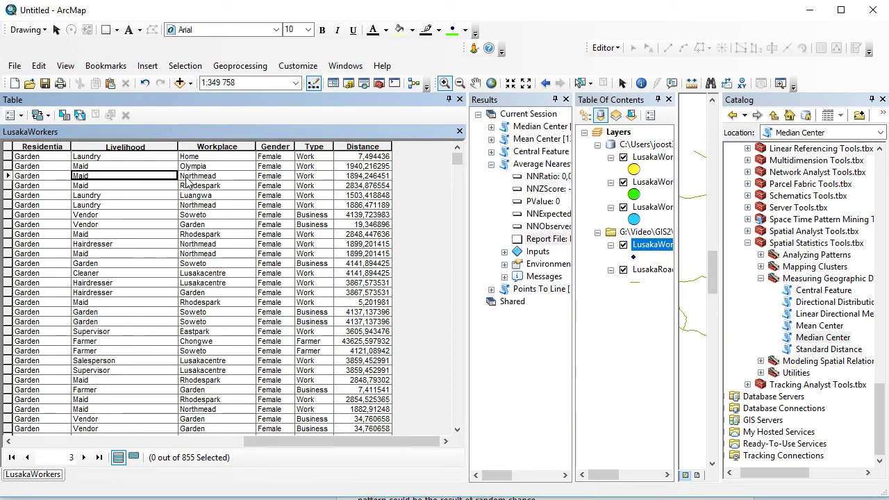
{"action": "left_click", "coordinate": [459, 131]}
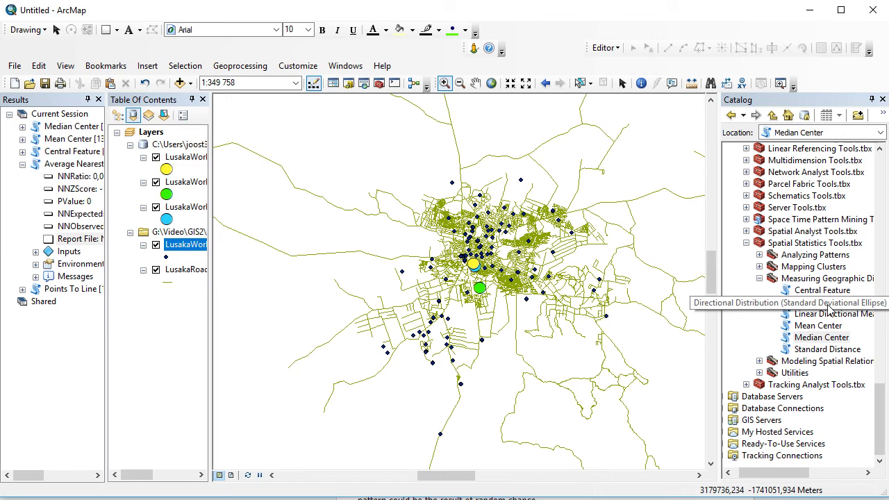
Run Directional Distribution (Standard Deviational Ellipse) on LusakaWorkers with an ellipse size of 1_STANDARD_DEVIATION.
{"action": "left_click", "coordinate": [842, 307]}
{"action": "double_click", "coordinate": [842, 307]}
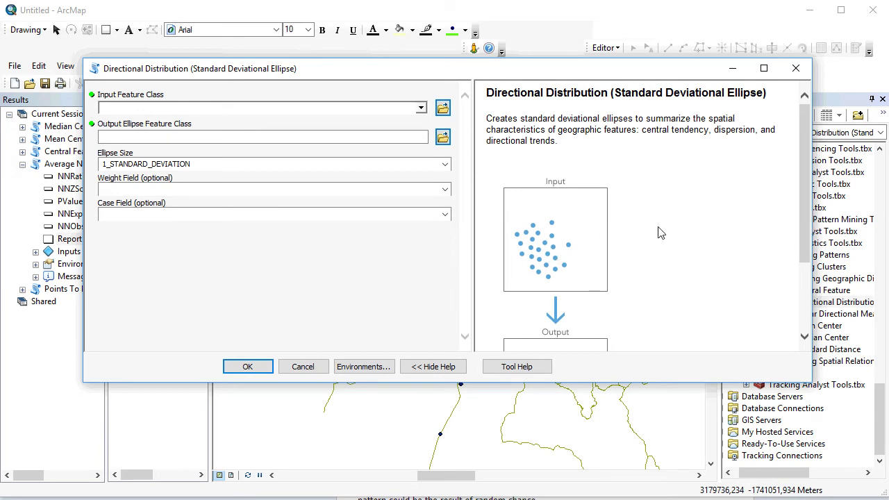
{"action": "scroll", "coordinate": [660, 236], "scroll_direction": "down", "scroll_amount": 4}
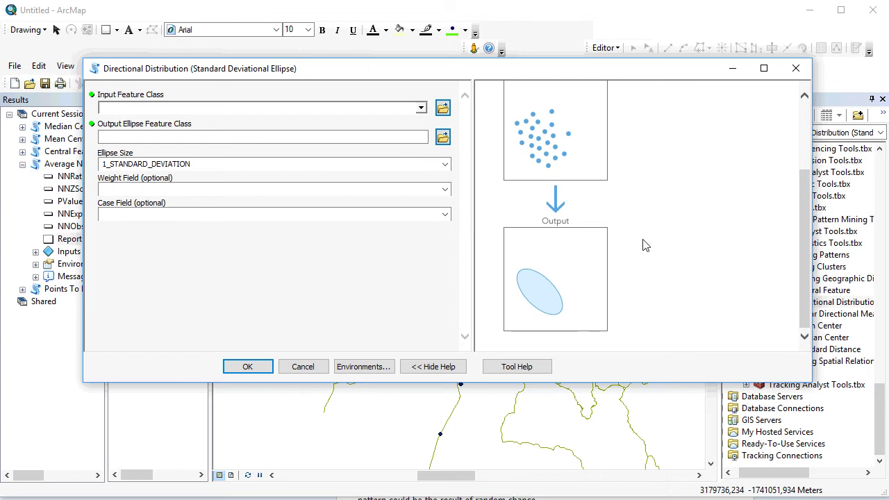
{"action": "left_click", "coordinate": [445, 166]}
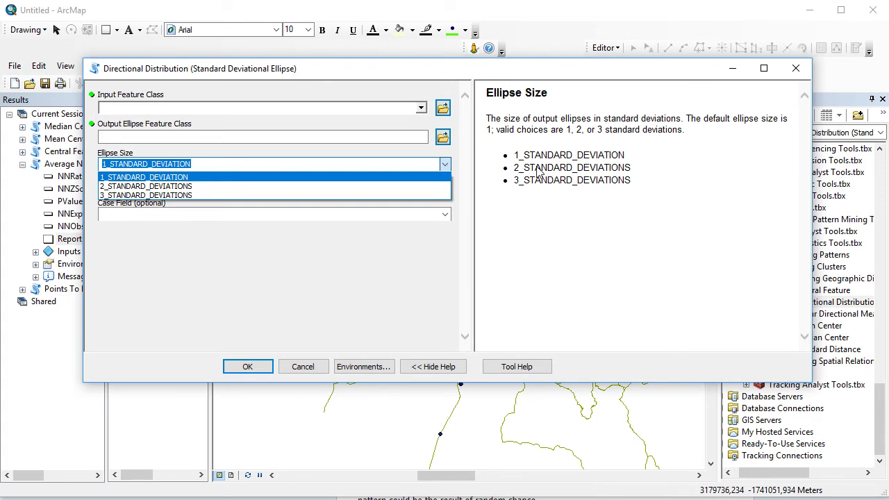
{"action": "left_click", "coordinate": [642, 195]}
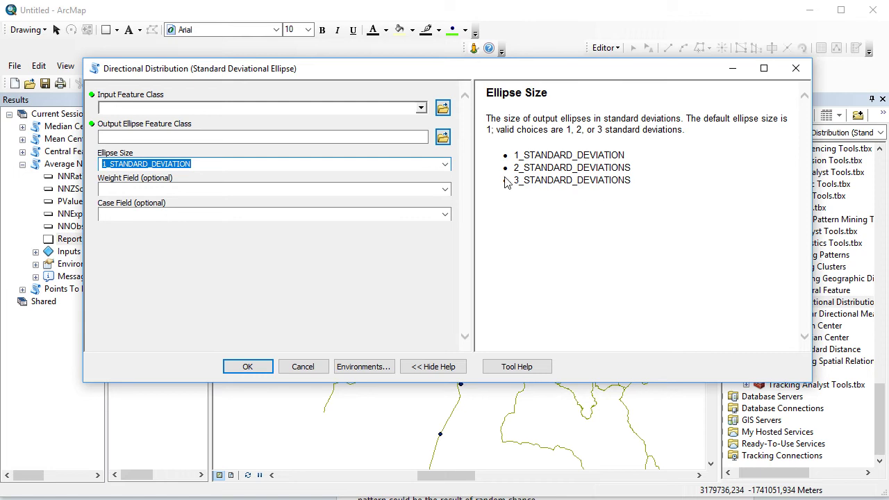
{"action": "left_click", "coordinate": [419, 108]}
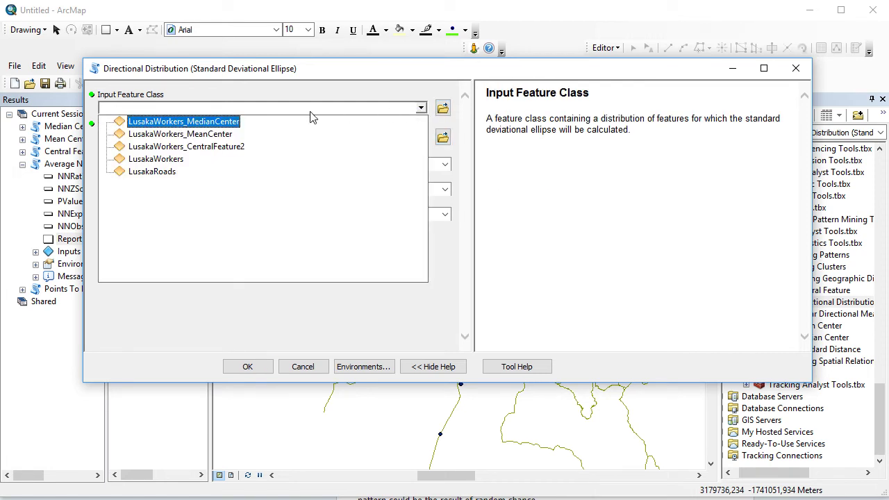
{"action": "left_click", "coordinate": [168, 159]}
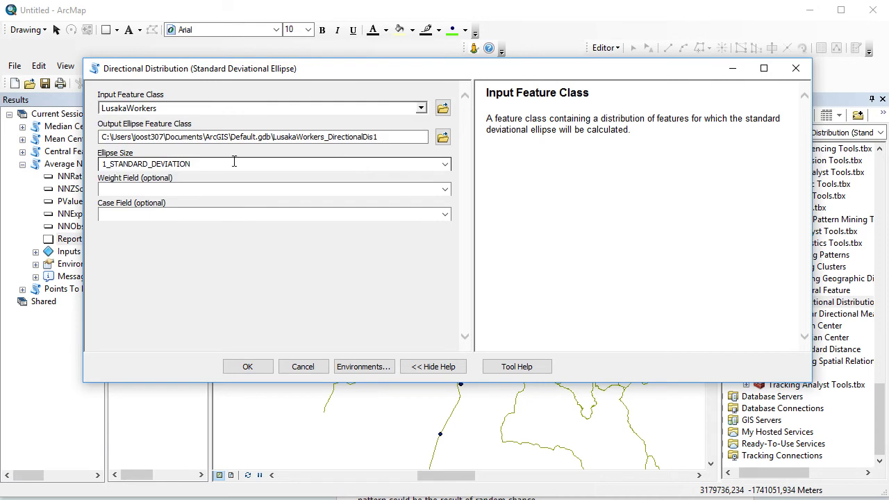
{"action": "left_click", "coordinate": [399, 133]}
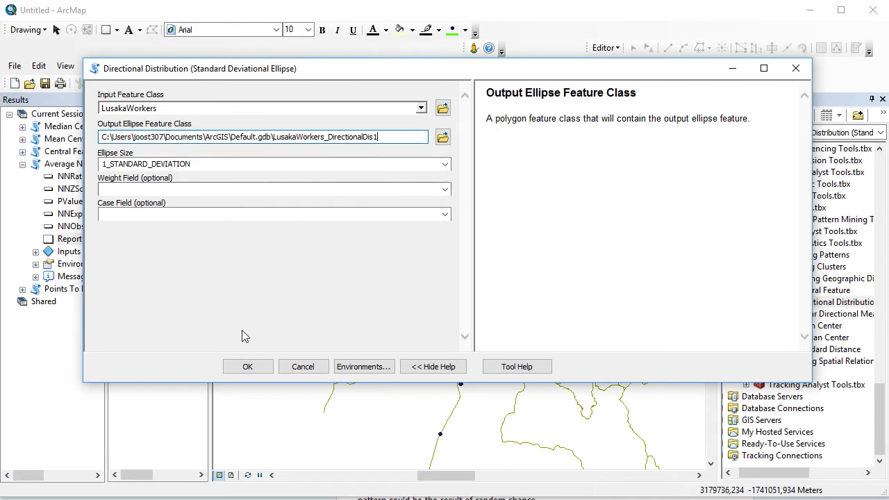
{"action": "left_click", "coordinate": [247, 365]}
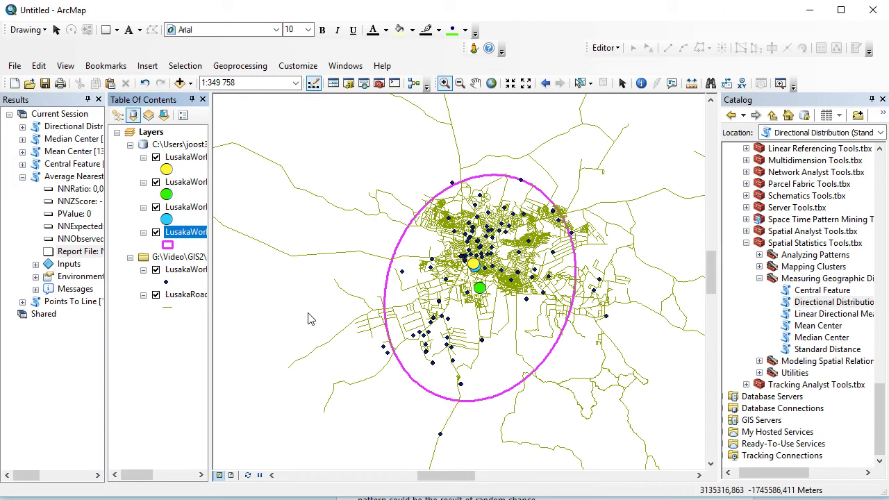
Zoom to the full extent of LusakaWorkers to compare outlying points with the ellipse, and return to the previous extent.
{"action": "right_click", "coordinate": [185, 239]}
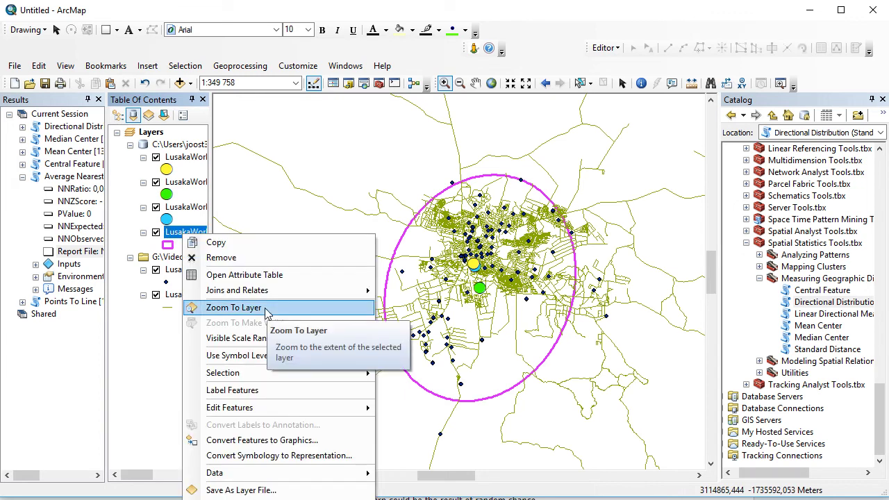
{"action": "right_click", "coordinate": [172, 273]}
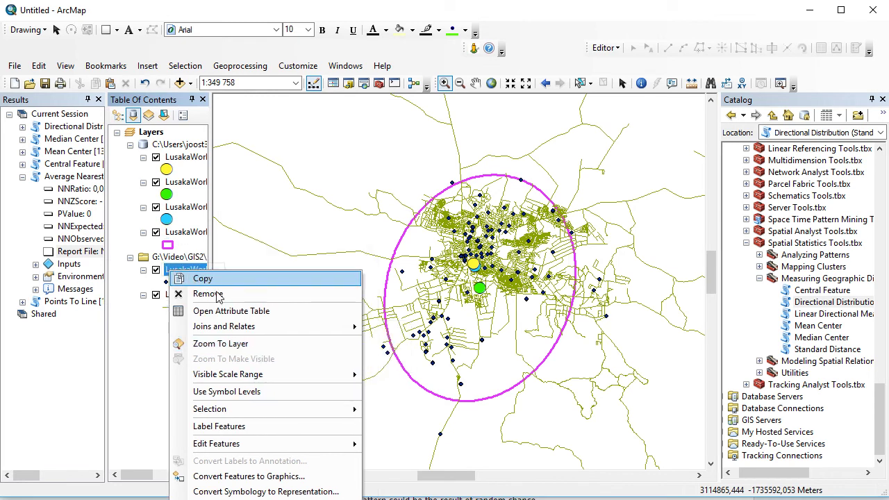
{"action": "left_click", "coordinate": [232, 343]}
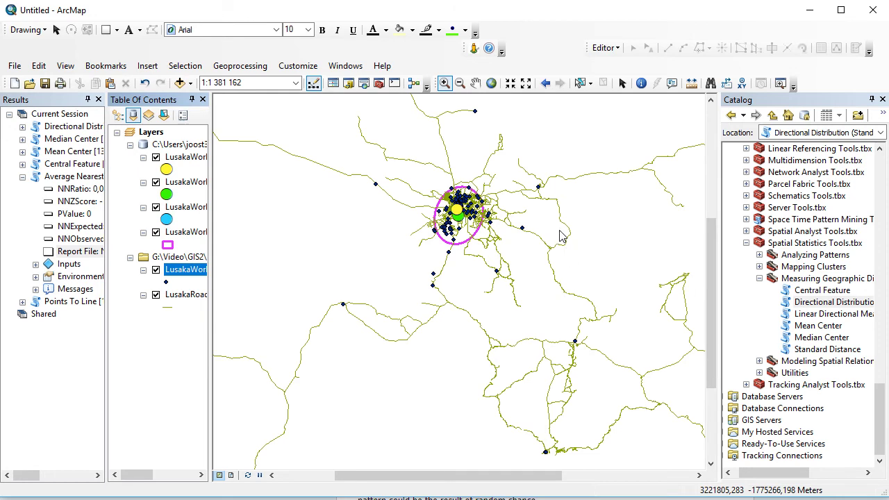
{"action": "left_click", "coordinate": [547, 82]}
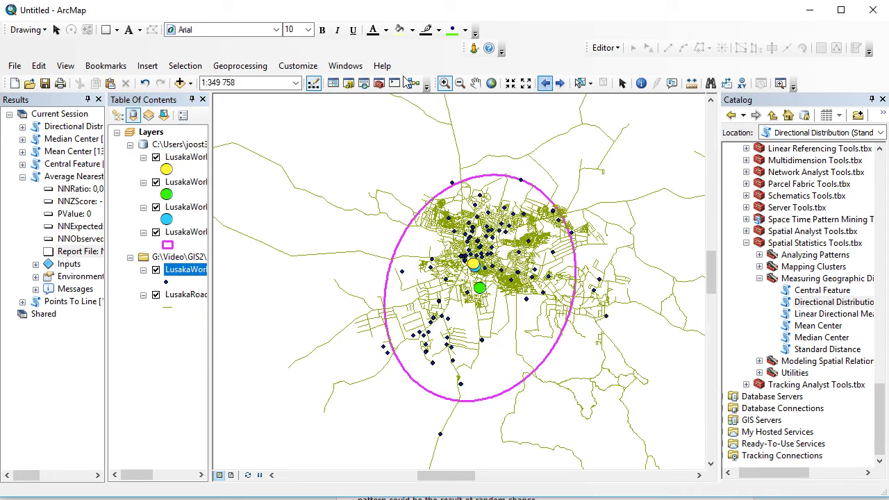
Select the female workers in LusakaWorkers by attribute with "Gender" = 'Female' as a new selection.
{"action": "left_click", "coordinate": [184, 66]}
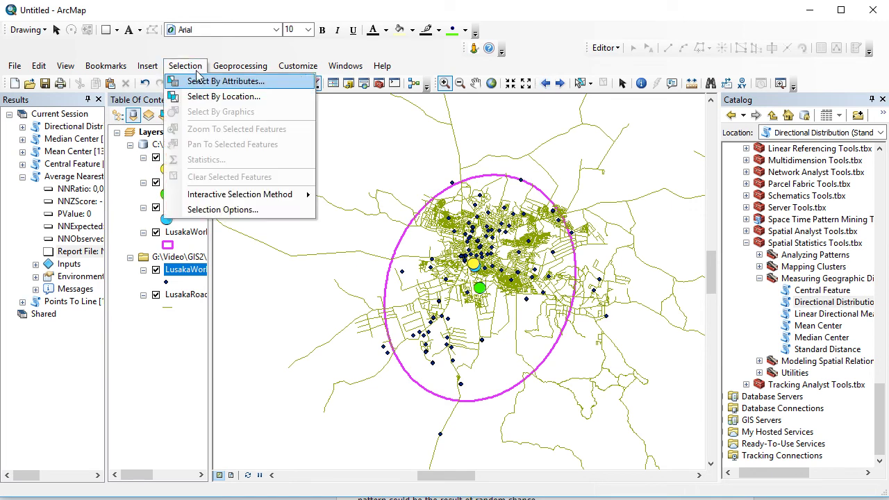
{"action": "left_click", "coordinate": [202, 79]}
{"action": "left_click", "coordinate": [144, 59]}
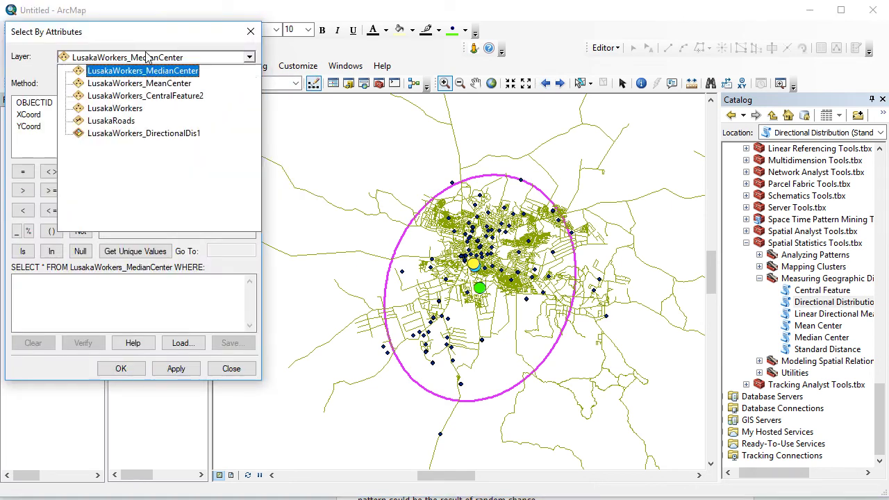
{"action": "left_click", "coordinate": [129, 111]}
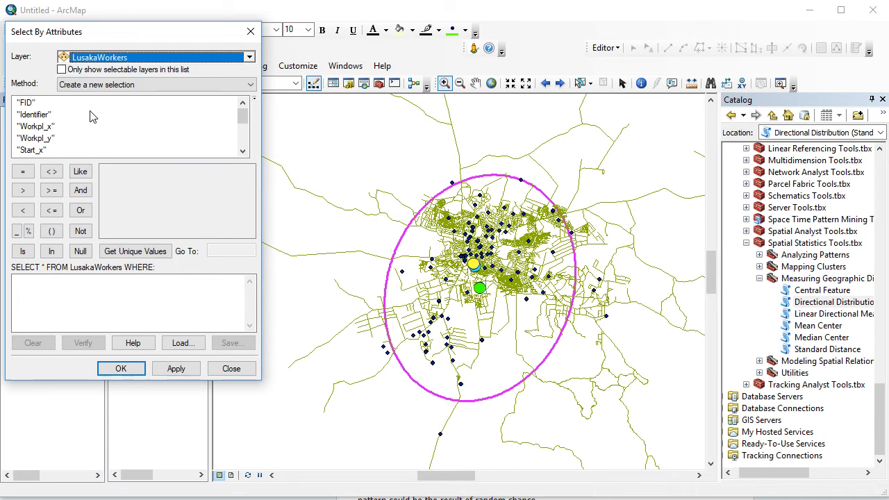
{"action": "scroll", "coordinate": [60, 139], "scroll_direction": "down", "scroll_amount": 4}
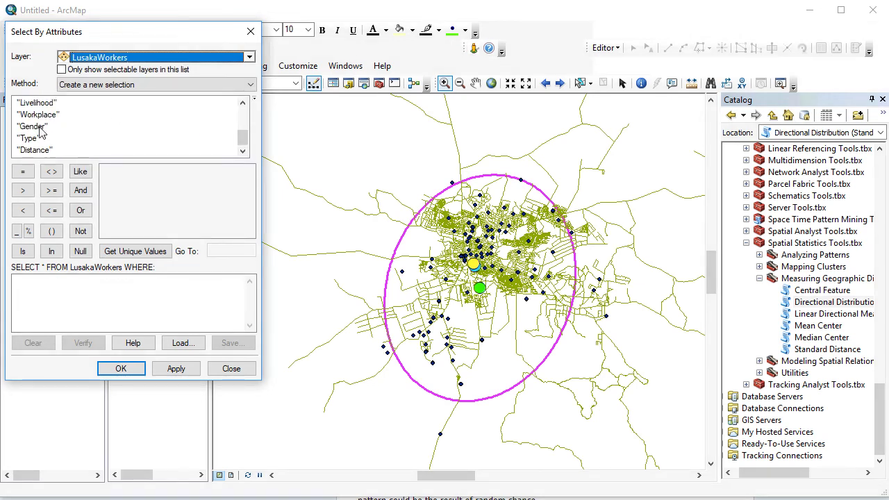
{"action": "double_click", "coordinate": [36, 126]}
{"action": "left_click", "coordinate": [129, 253]}
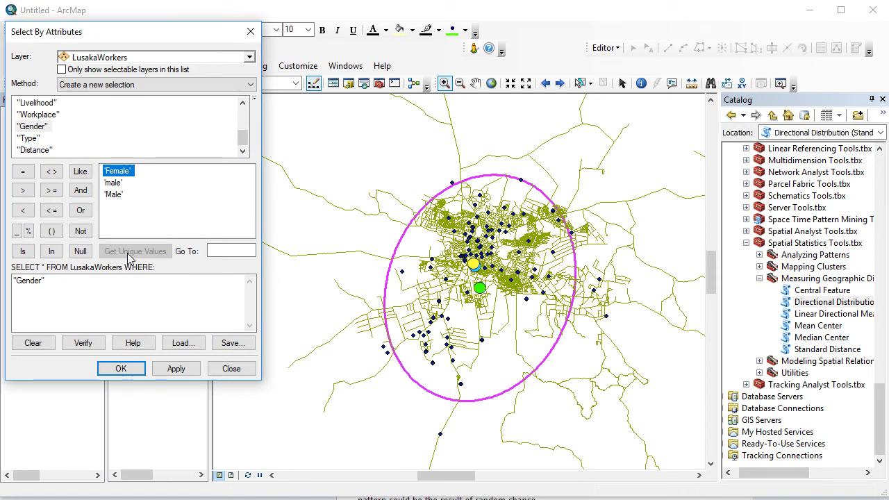
{"action": "left_click", "coordinate": [24, 172]}
{"action": "double_click", "coordinate": [117, 174]}
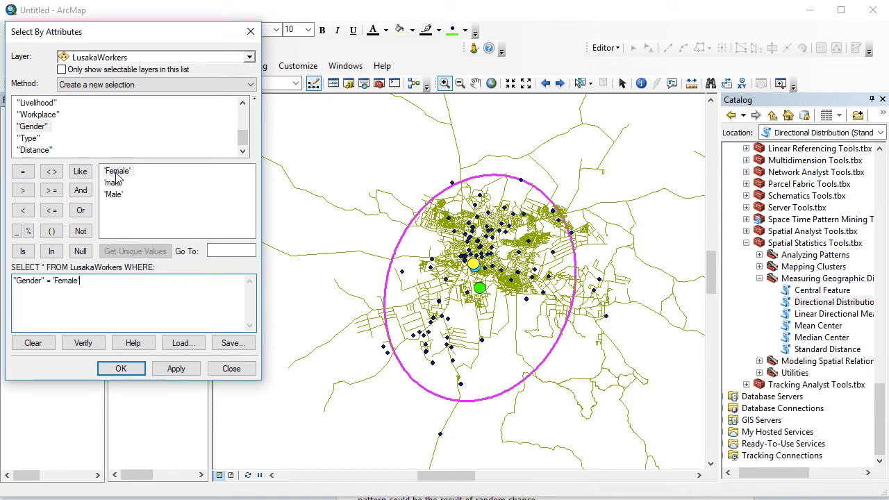
{"action": "left_click", "coordinate": [167, 372]}
{"action": "left_click_drag", "start_coordinate": [123, 32], "coordinate": [330, 108]}
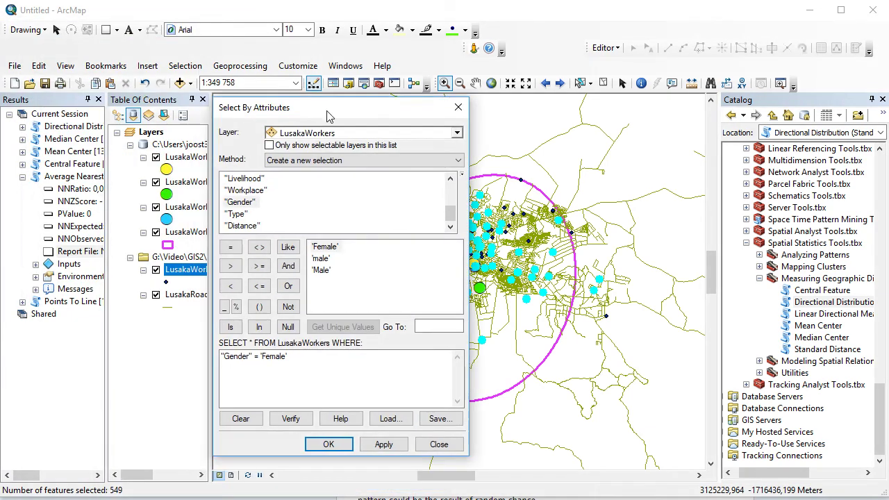
Rerun Directional Distribution on the selected LusakaWorkers points with output LusakaWorkers_DirectionalDis1Q and 1_STANDARD_DEVIATION, and close the attribute selection dialog.
{"action": "double_click", "coordinate": [61, 128]}
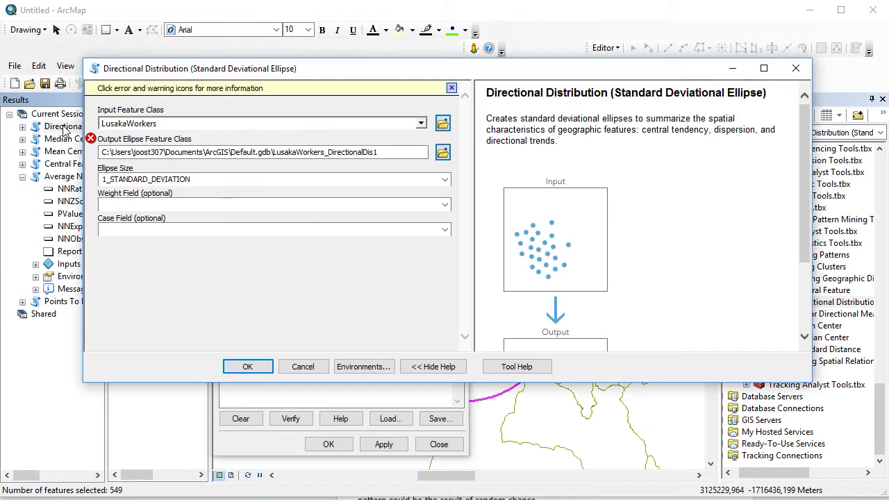
{"action": "left_click", "coordinate": [402, 151]}
{"action": "type", "text": "Q"}
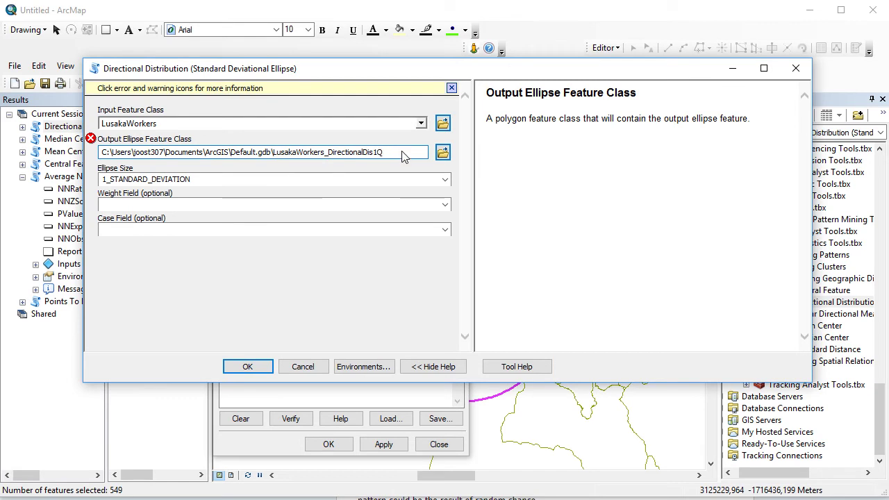
{"action": "left_click", "coordinate": [263, 368]}
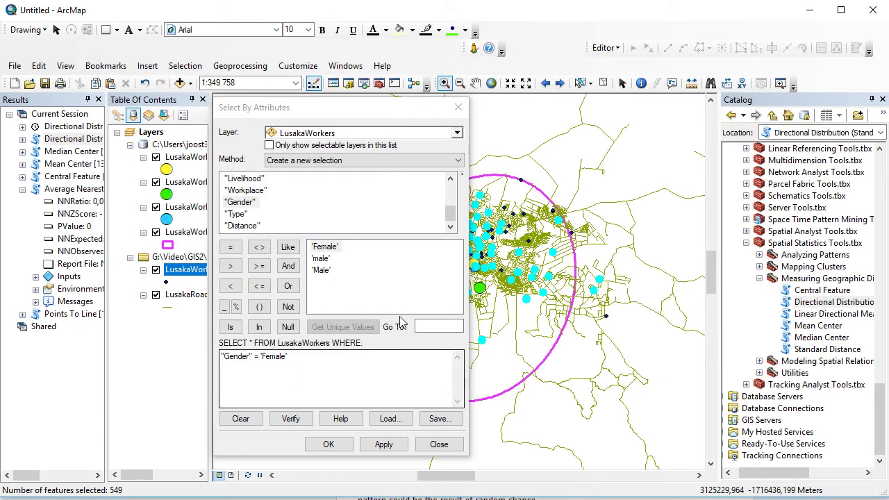
{"action": "left_click", "coordinate": [458, 108]}
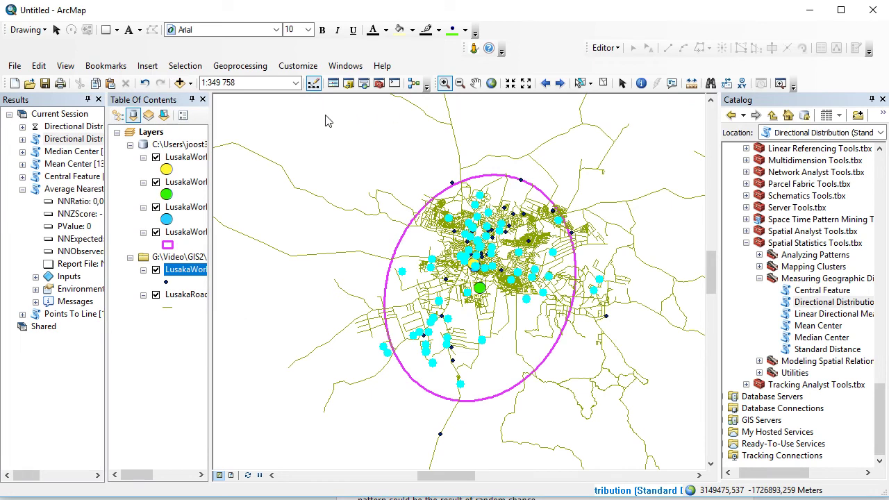
Change the outline color of the new female workers' ellipse to gray.
{"action": "left_click", "coordinate": [167, 246]}
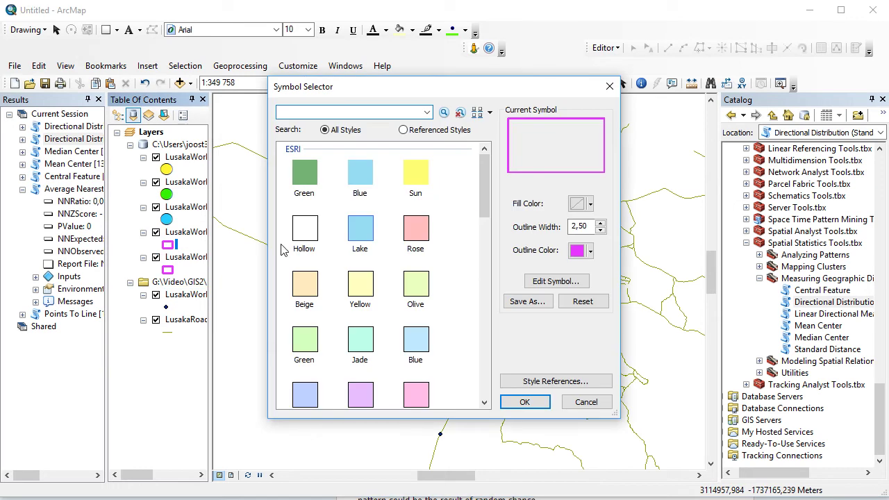
{"action": "left_click", "coordinate": [590, 252]}
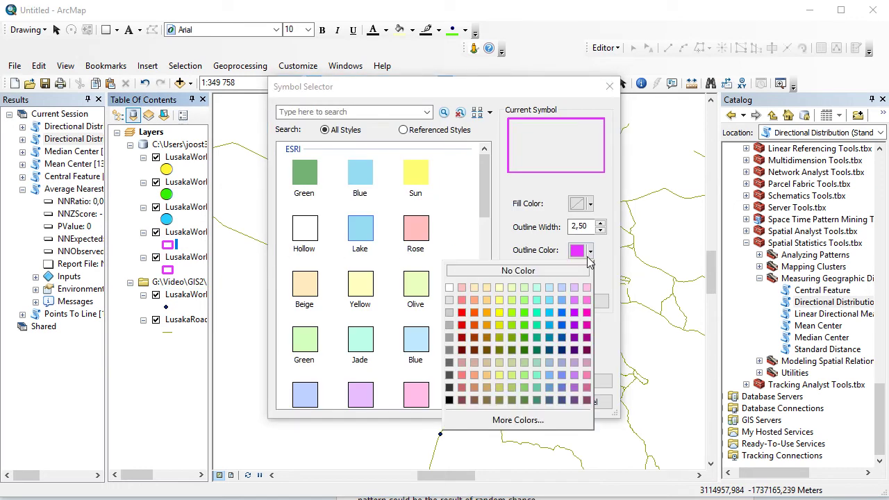
{"action": "left_click", "coordinate": [450, 364]}
{"action": "left_click", "coordinate": [532, 403]}
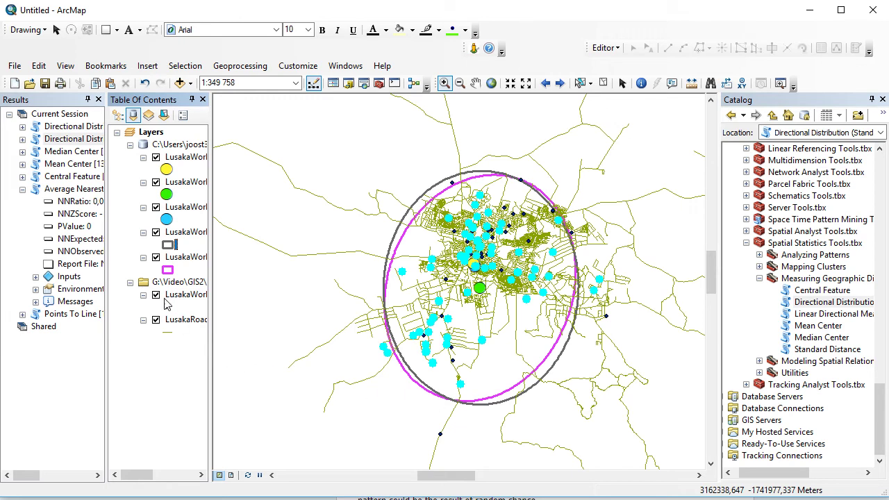
Turn off both ellipse layers and the central feature, mean center and median center layers.
{"action": "left_click", "coordinate": [156, 257]}
{"action": "left_click", "coordinate": [157, 233]}
{"action": "left_click", "coordinate": [157, 208]}
{"action": "left_click", "coordinate": [156, 182]}
{"action": "left_click", "coordinate": [157, 157]}
Collapse the legends and the geodatabase group of the hidden result layers, and clear the selected features.
{"action": "left_click", "coordinate": [143, 257]}
{"action": "left_click", "coordinate": [143, 232]}
{"action": "left_click", "coordinate": [143, 207]}
{"action": "left_click", "coordinate": [143, 182]}
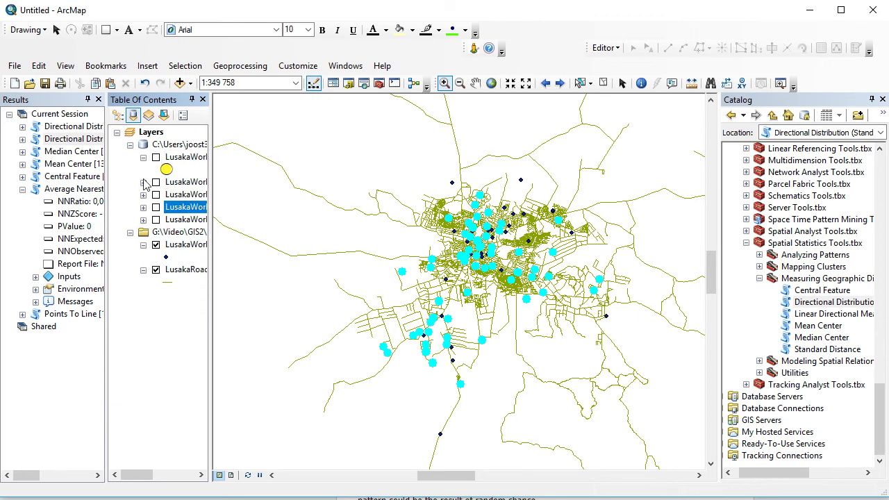
{"action": "left_click", "coordinate": [143, 157]}
{"action": "left_click", "coordinate": [130, 145]}
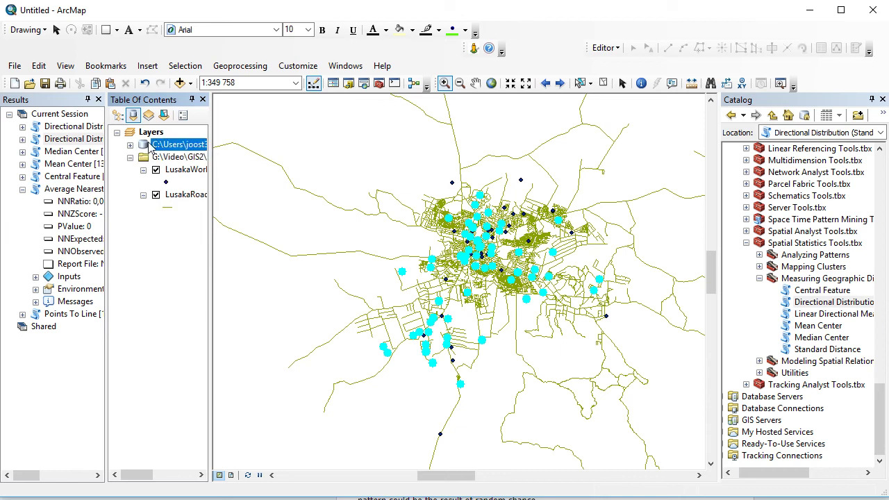
{"action": "left_click", "coordinate": [178, 67]}
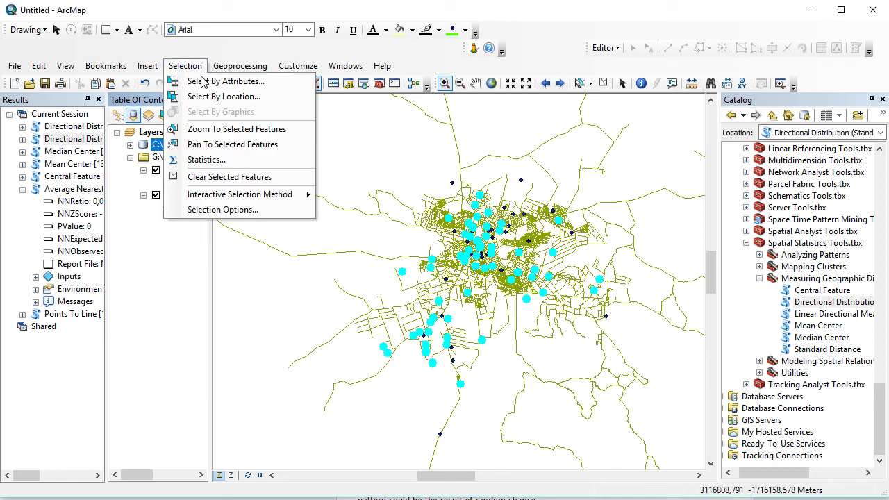
{"action": "left_click", "coordinate": [234, 176]}
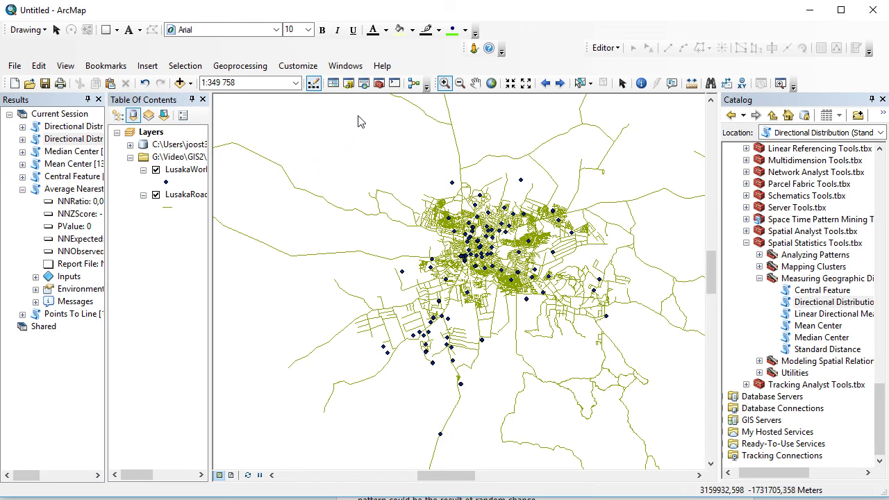
Try the Points To Line tool on LusakaWorkers without line or sort fields, and remove the resulting line layer.
{"action": "left_click", "coordinate": [363, 84]}
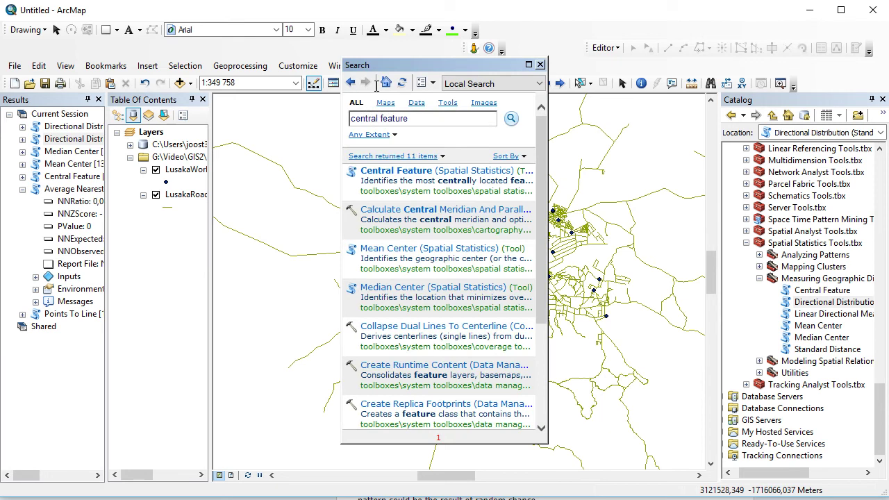
{"action": "left_click", "coordinate": [468, 121]}
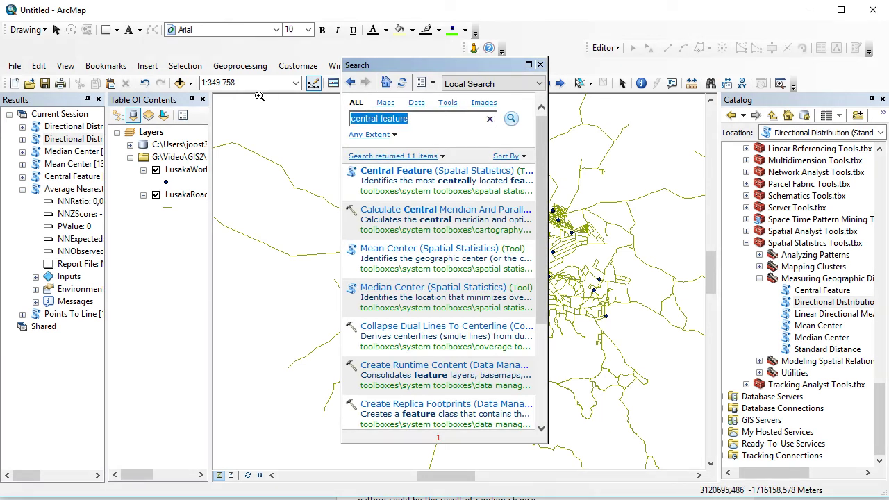
{"action": "type", "text": "points to line"}
{"action": "key", "text": "Return"}
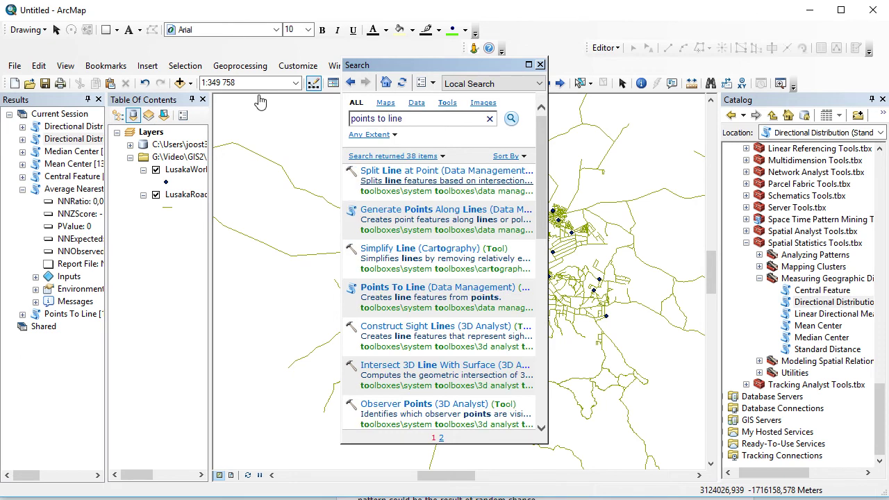
{"action": "left_click", "coordinate": [442, 295]}
{"action": "left_click", "coordinate": [421, 109]}
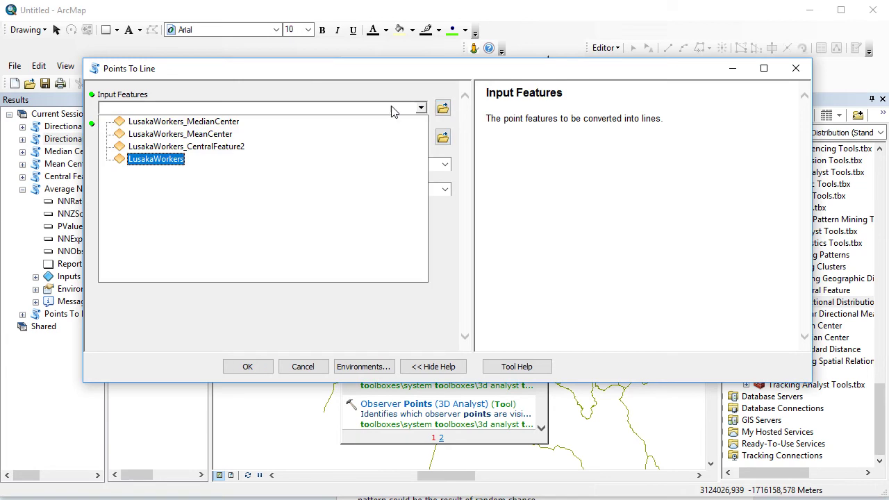
{"action": "left_click", "coordinate": [171, 159]}
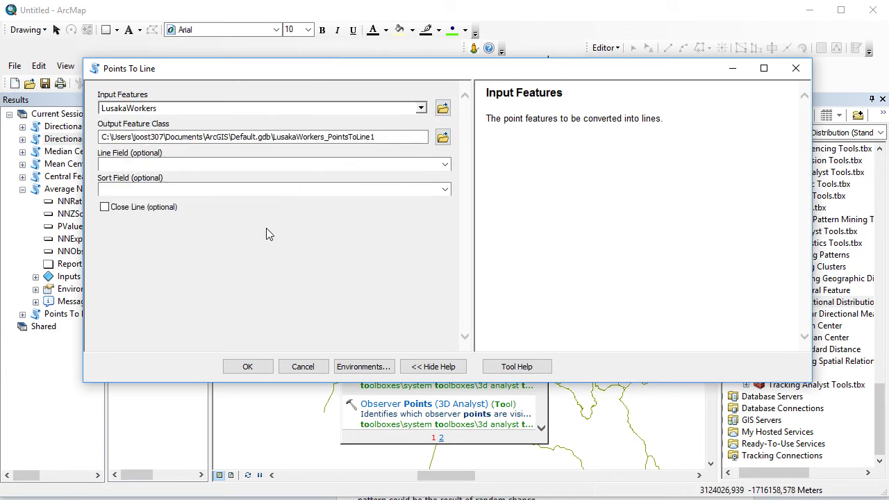
{"action": "left_click", "coordinate": [245, 366]}
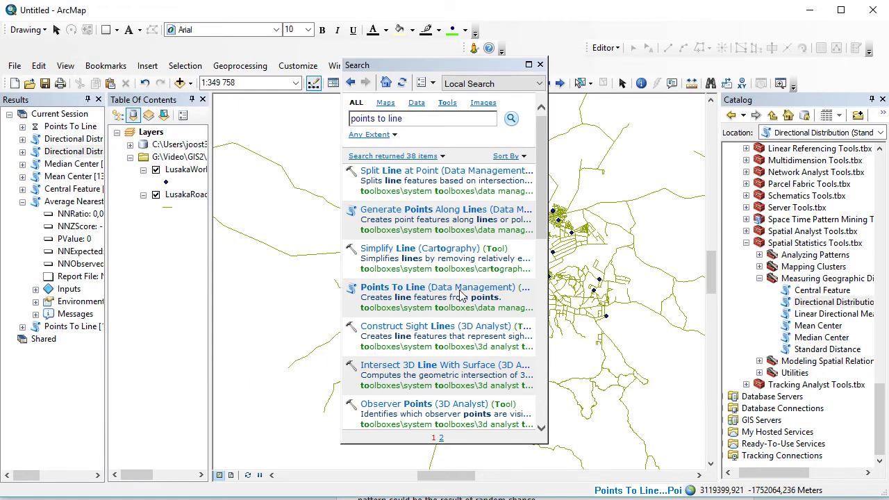
{"action": "left_click", "coordinate": [538, 65]}
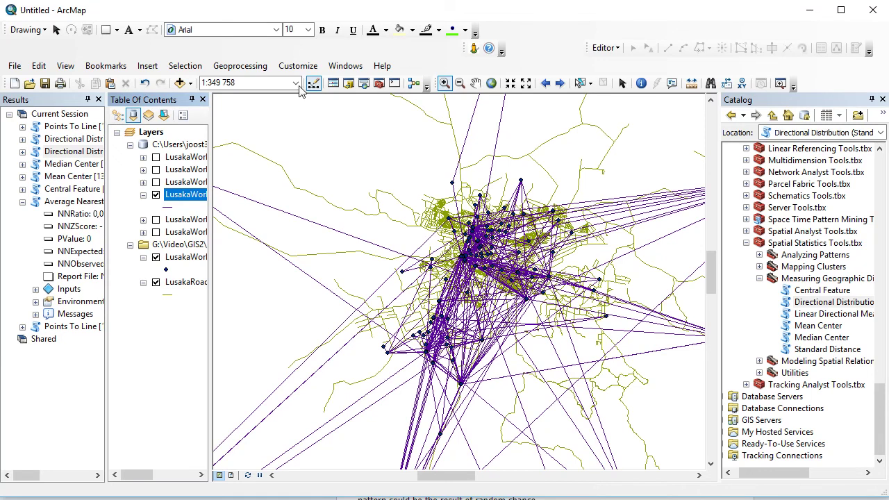
{"action": "right_click", "coordinate": [182, 197]}
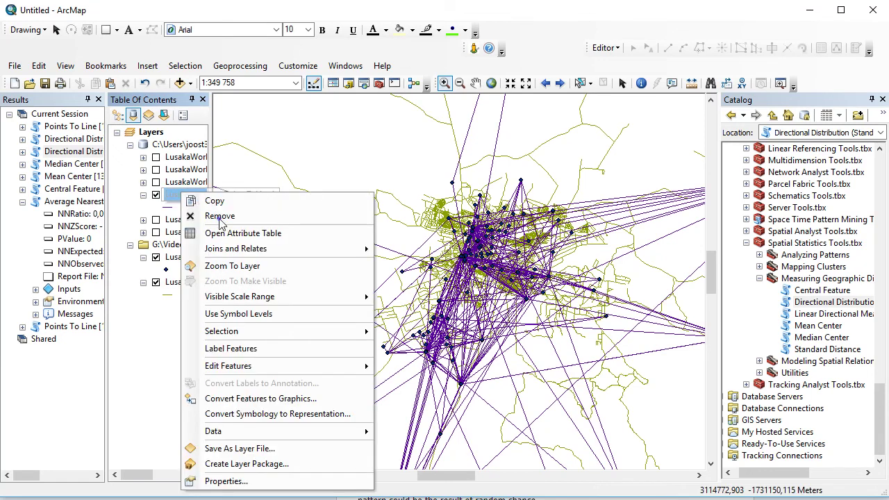
{"action": "left_click", "coordinate": [219, 214]}
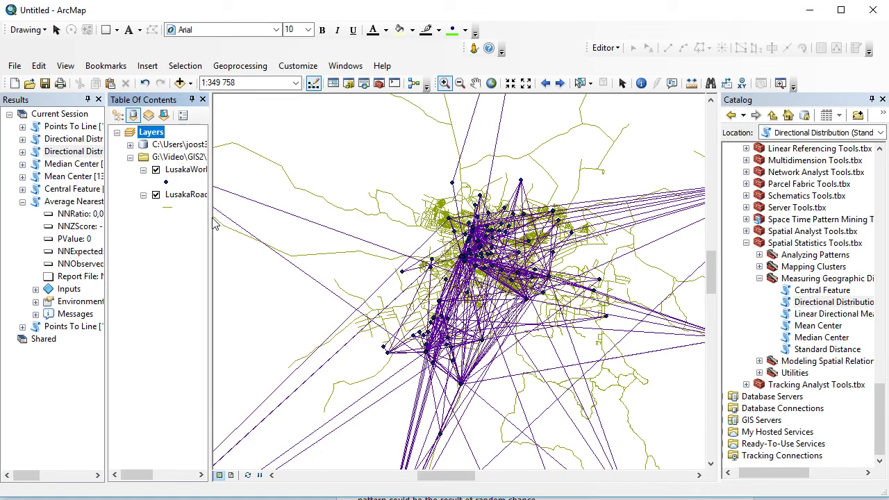
Examine the Start_x, Start_y, Workpl_x and Workpl_y columns in the LusakaWorkers attribute table, and close the table.
{"action": "right_click", "coordinate": [188, 170]}
{"action": "left_click", "coordinate": [229, 209]}
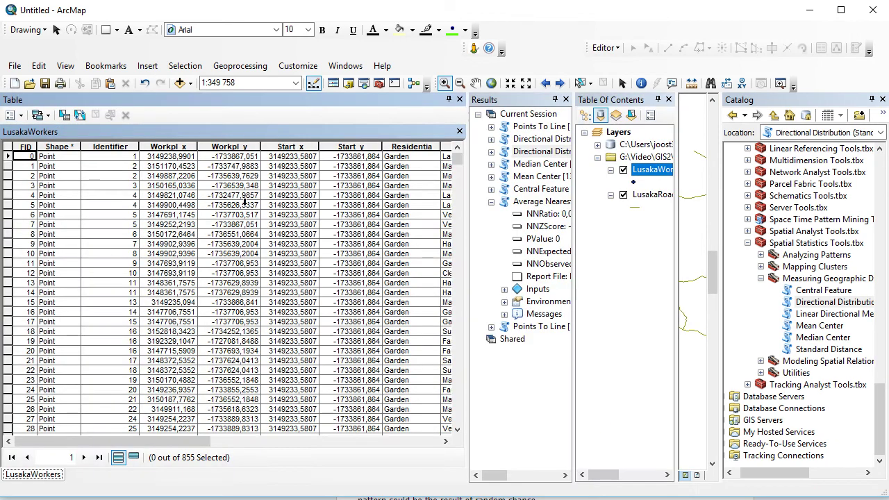
{"action": "left_click_drag", "start_coordinate": [269, 147], "coordinate": [348, 146]}
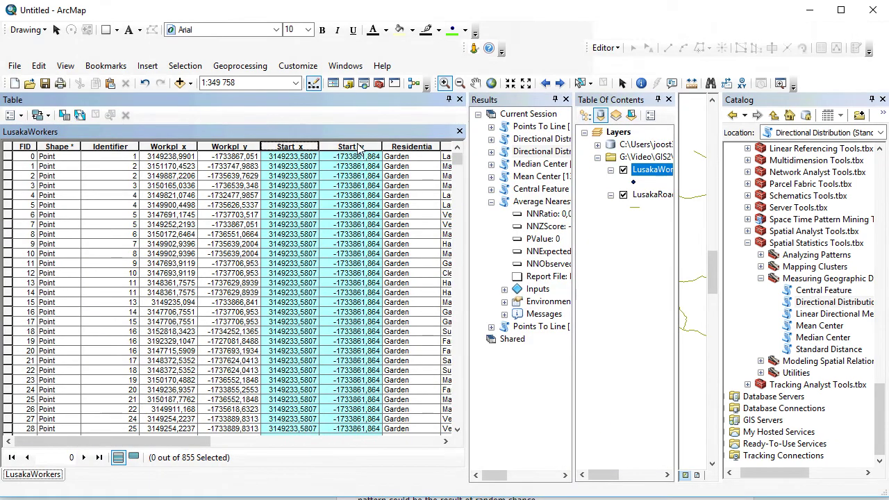
{"action": "left_click_drag", "start_coordinate": [165, 144], "coordinate": [229, 147]}
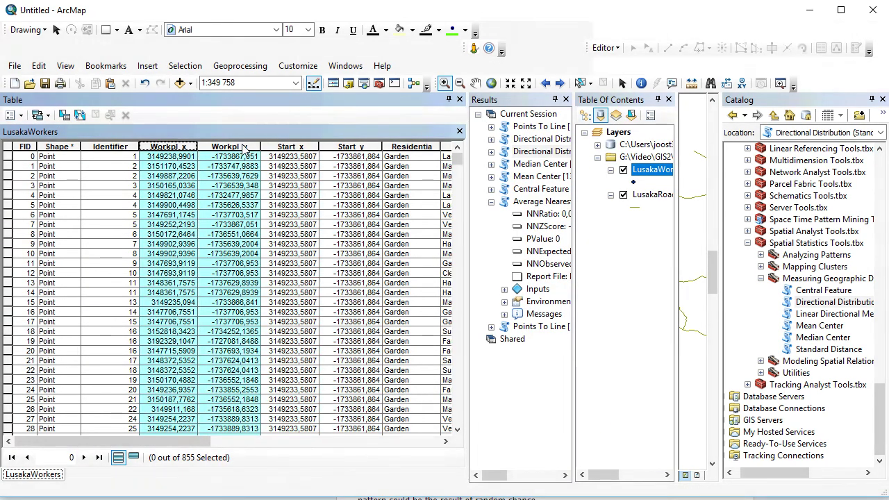
{"action": "left_click", "coordinate": [459, 132]}
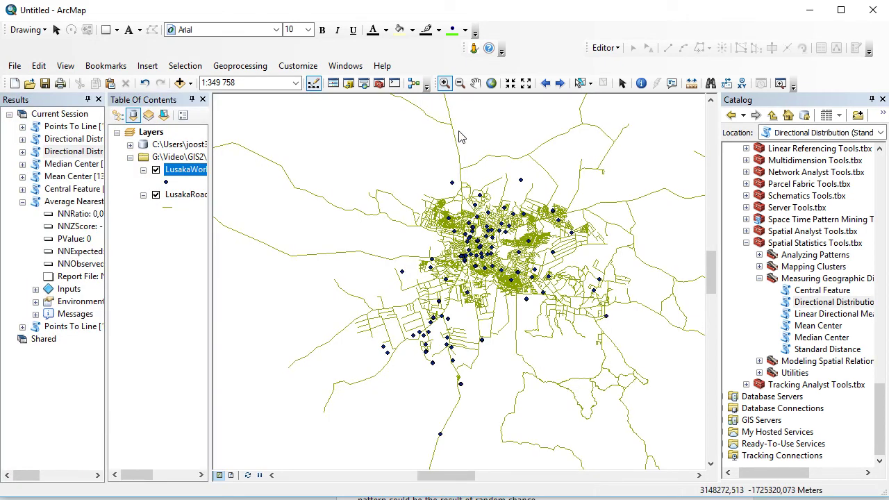
Search for "xy to line" and open the XY To Line data management tool.
{"action": "left_click", "coordinate": [362, 85]}
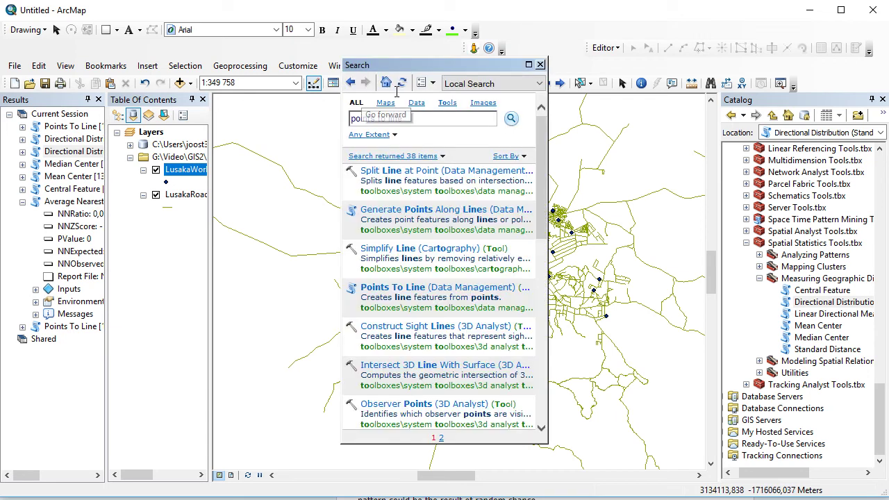
{"action": "left_click", "coordinate": [412, 118]}
{"action": "key", "text": "ctrl+a"}
{"action": "type", "text": "x"}
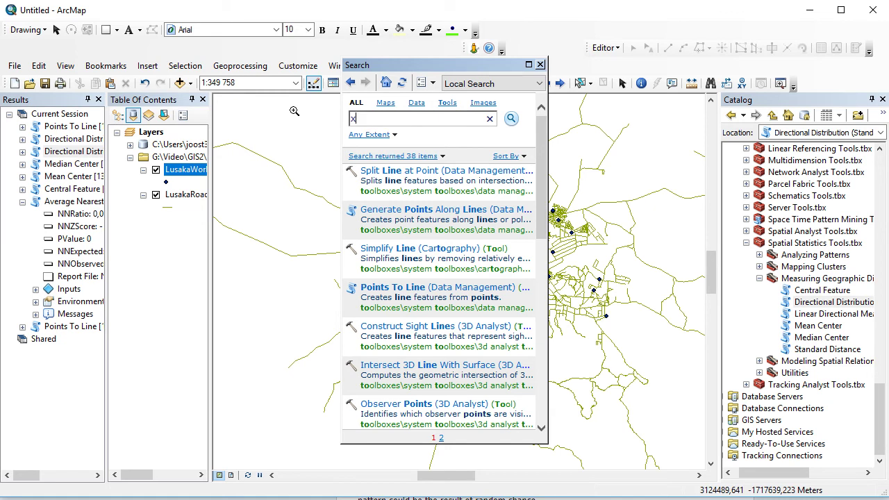
{"action": "type", "text": "y to line"}
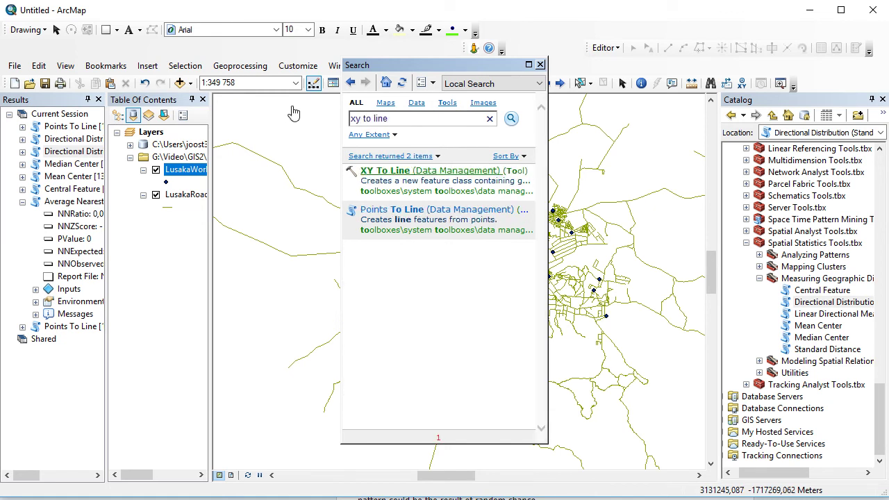
{"action": "left_click", "coordinate": [409, 178]}
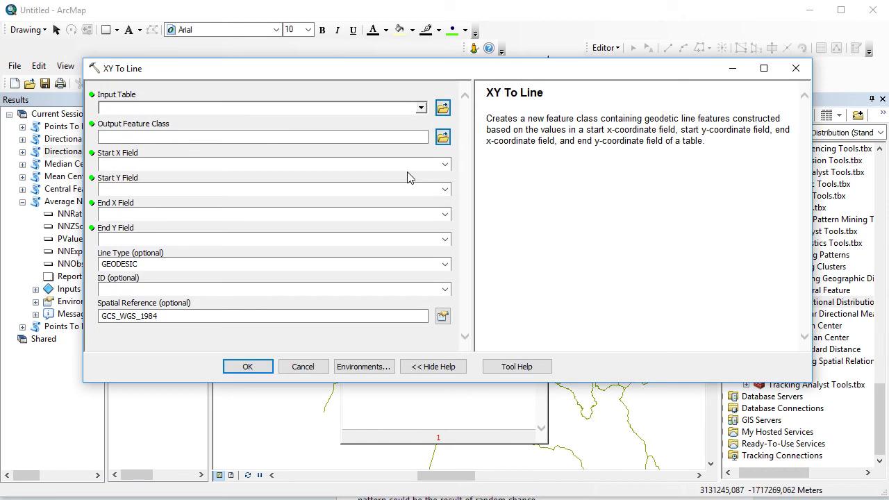
Set LusakaWorkers as the XY To Line input table, with Start_x and Start_y as the start coordinate fields.
{"action": "left_click", "coordinate": [421, 109]}
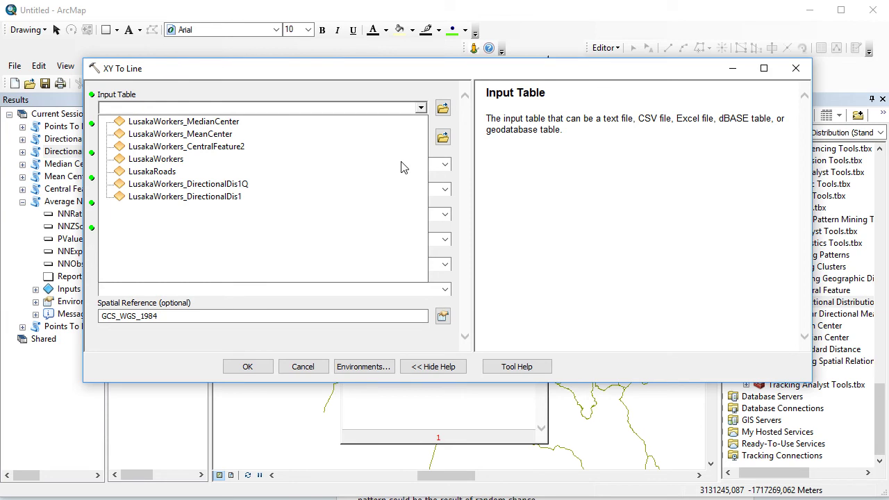
{"action": "left_click", "coordinate": [452, 170]}
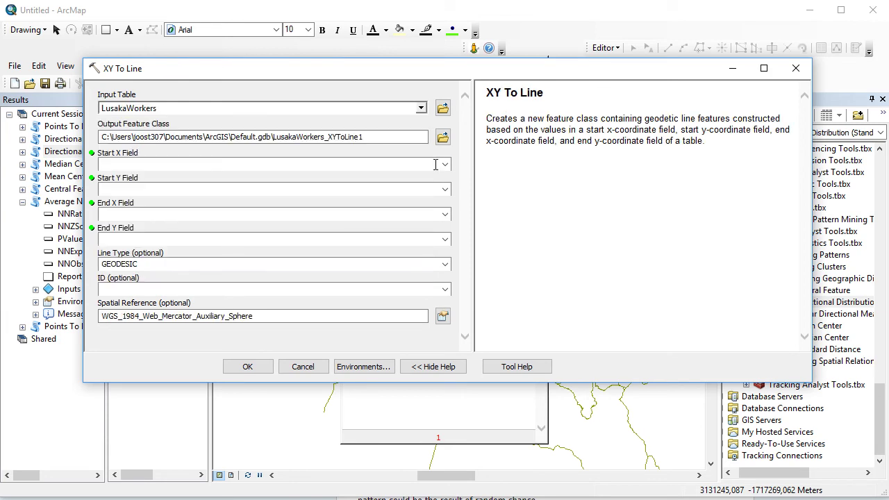
{"action": "left_click", "coordinate": [444, 165]}
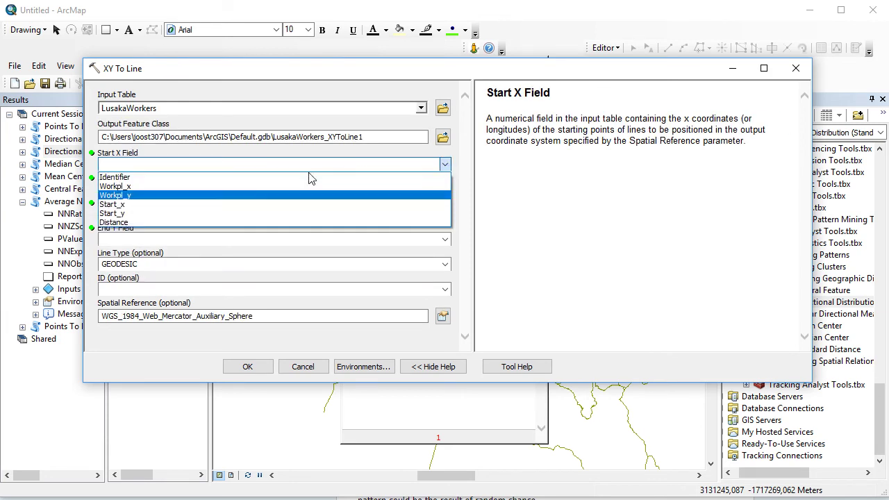
{"action": "left_click", "coordinate": [247, 204]}
{"action": "left_click", "coordinate": [444, 188]}
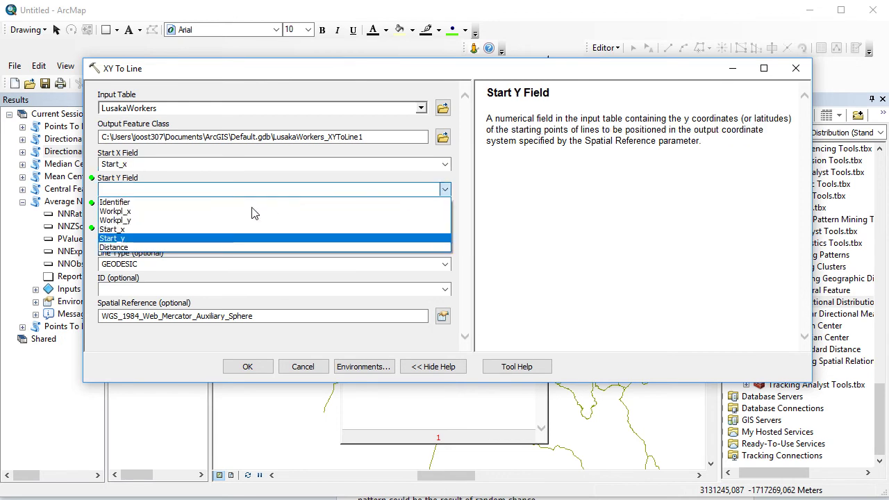
{"action": "left_click", "coordinate": [237, 243]}
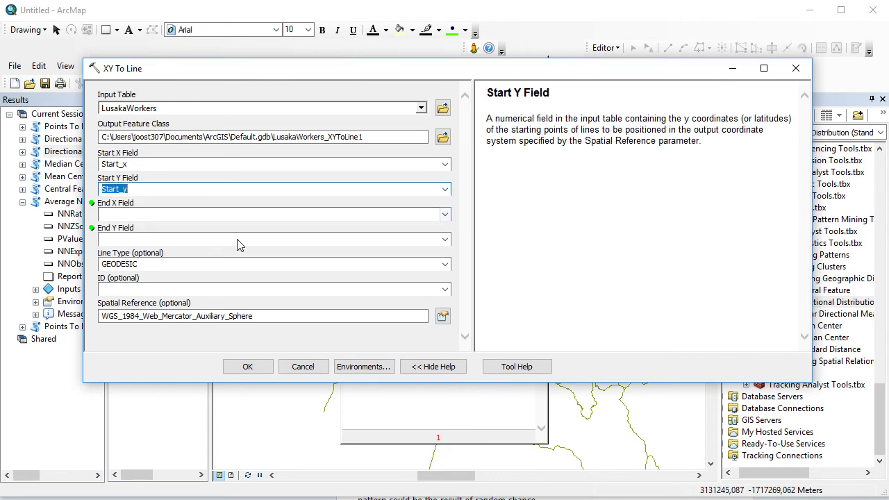
Set the end fields to Workpl_x and Workpl_y and the ID to Residentia, run XY To Line, and close the search window.
{"action": "left_click", "coordinate": [445, 214]}
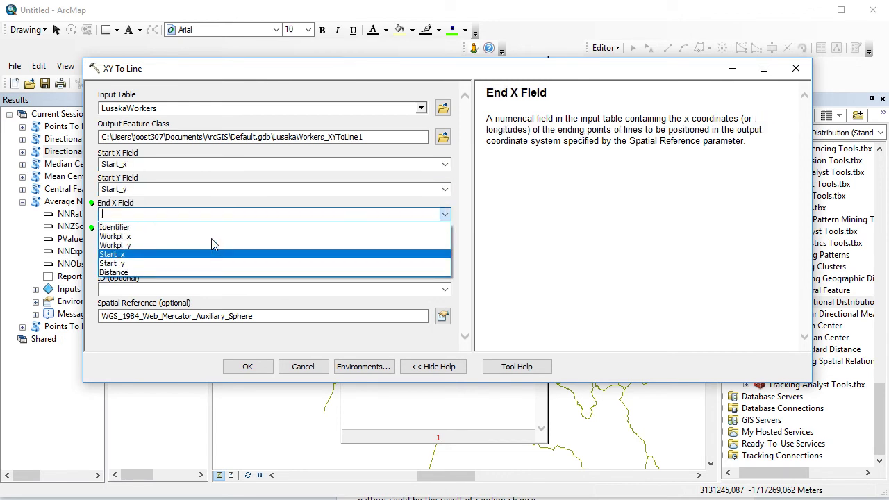
{"action": "left_click", "coordinate": [212, 236]}
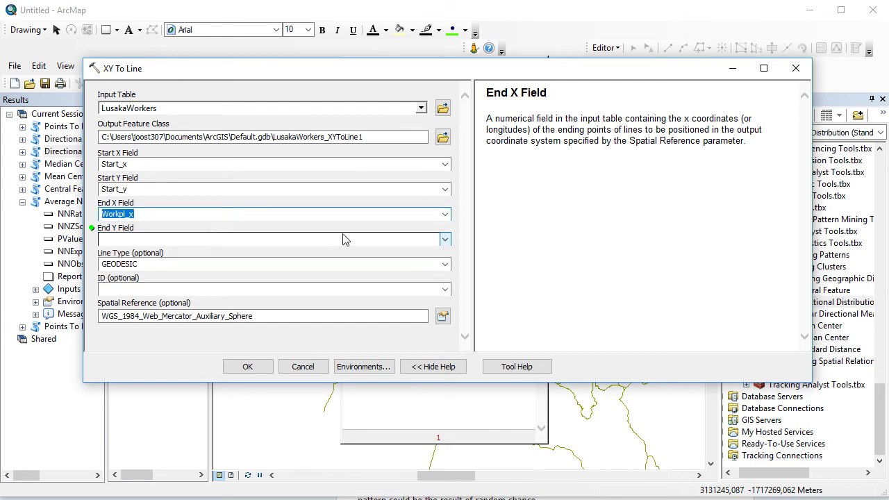
{"action": "left_click", "coordinate": [444, 239]}
{"action": "left_click", "coordinate": [240, 268]}
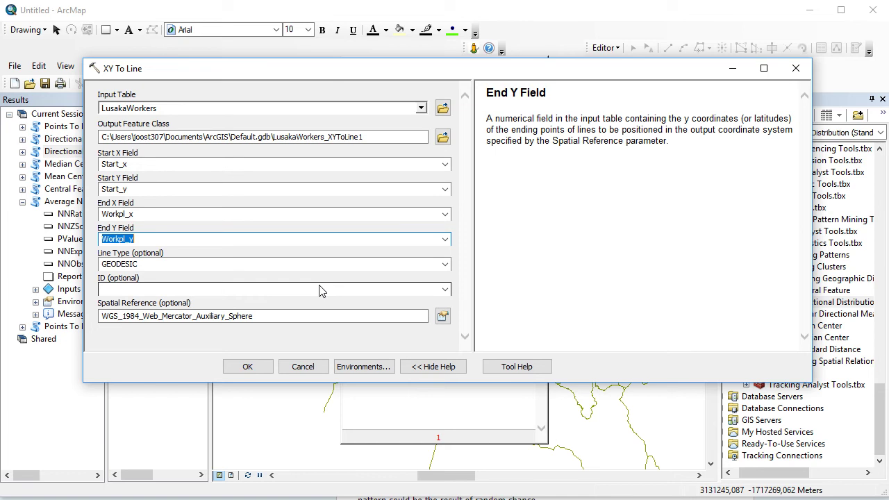
{"action": "left_click", "coordinate": [445, 289]}
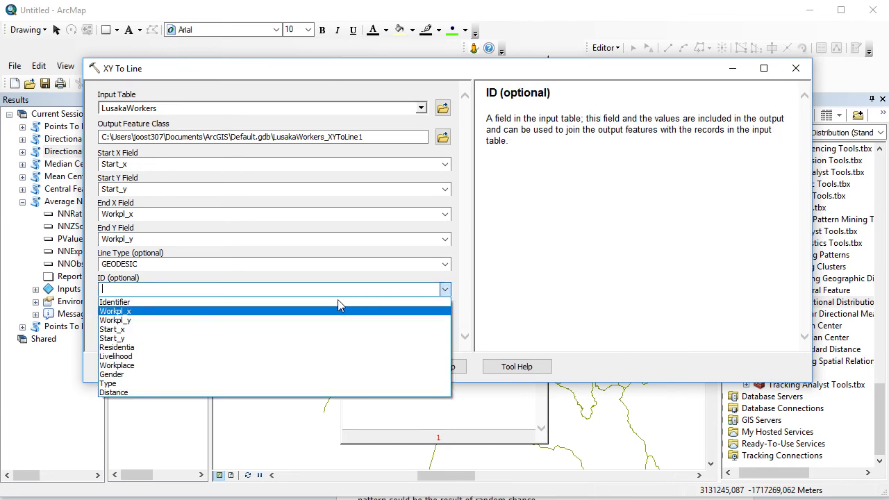
{"action": "left_click", "coordinate": [282, 348]}
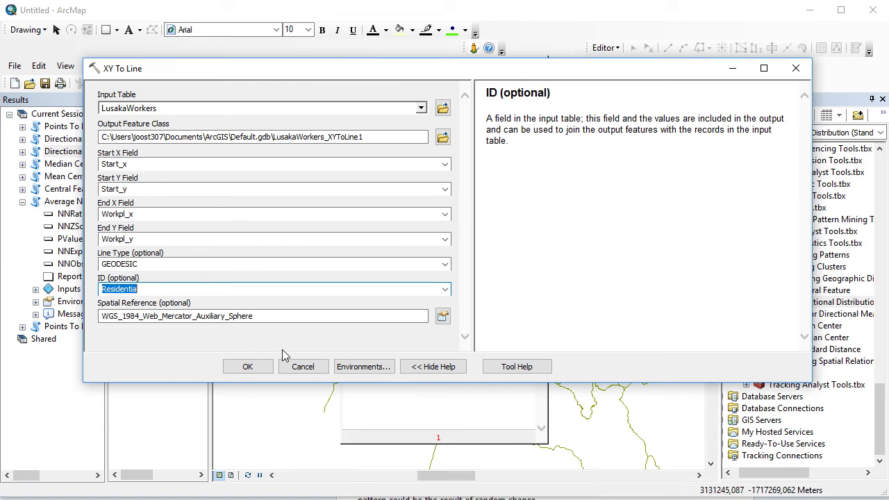
{"action": "left_click", "coordinate": [247, 367]}
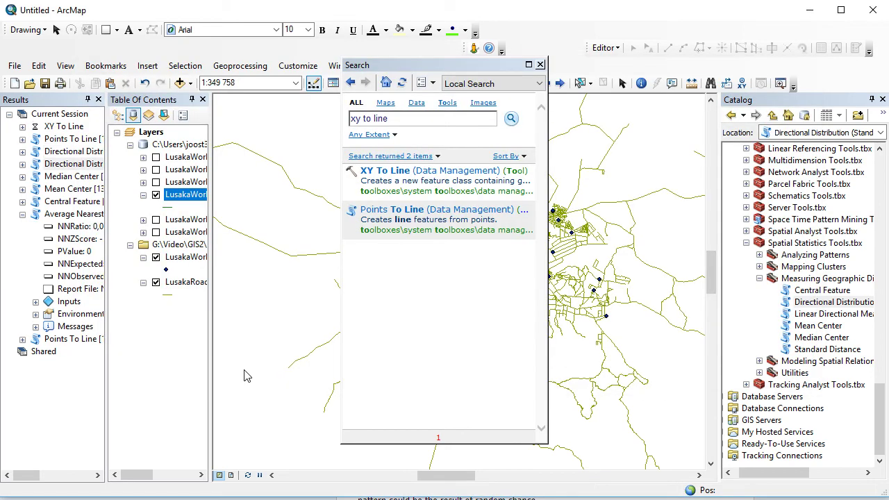
{"action": "left_click", "coordinate": [540, 65]}
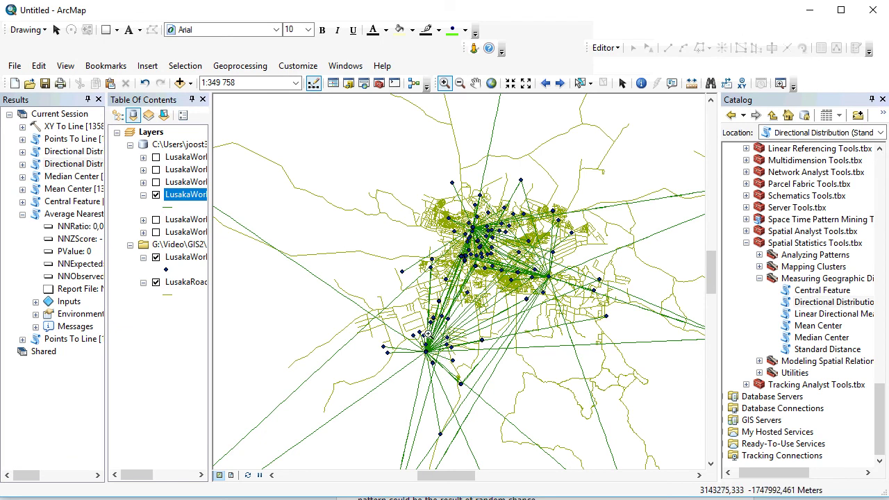
Expand the Analyzing Patterns and Mapping Clusters toolsets in the Spatial Statistics toolbox.
{"action": "left_click_drag", "start_coordinate": [389, 203], "coordinate": [511, 283]}
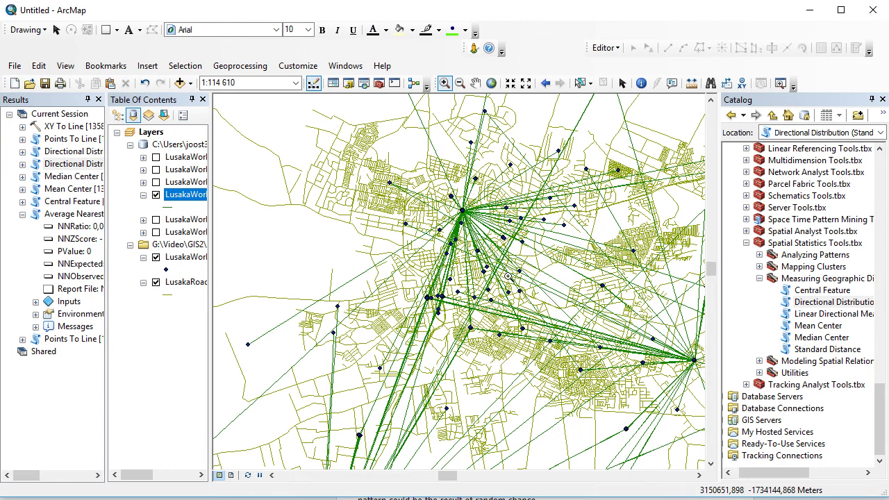
{"action": "scroll", "coordinate": [495, 218], "scroll_direction": "up", "scroll_amount": 5}
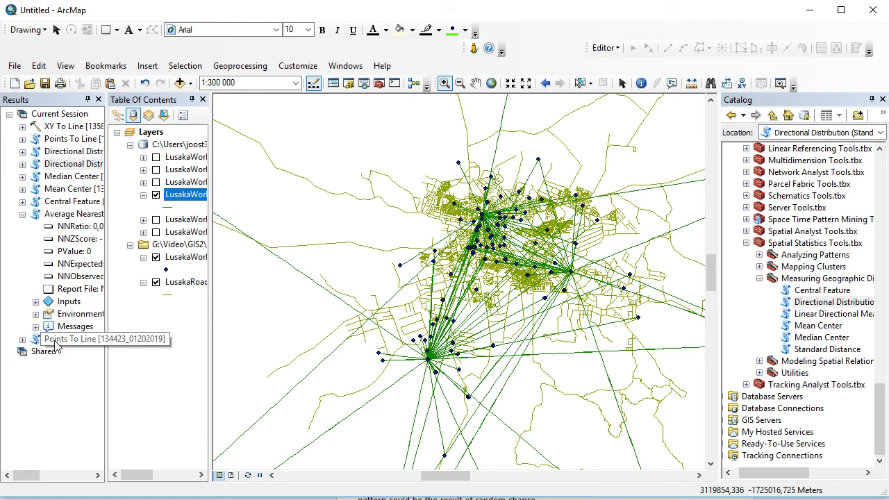
{"action": "left_click", "coordinate": [759, 255]}
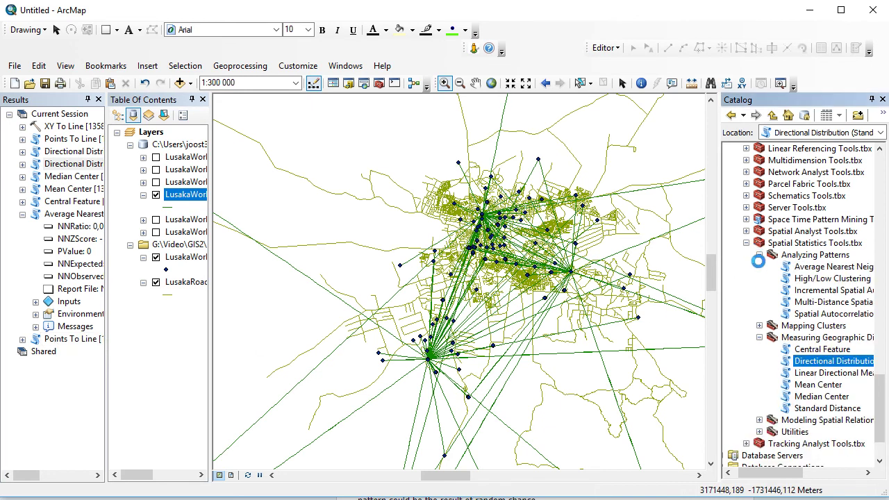
{"action": "left_click", "coordinate": [759, 325]}
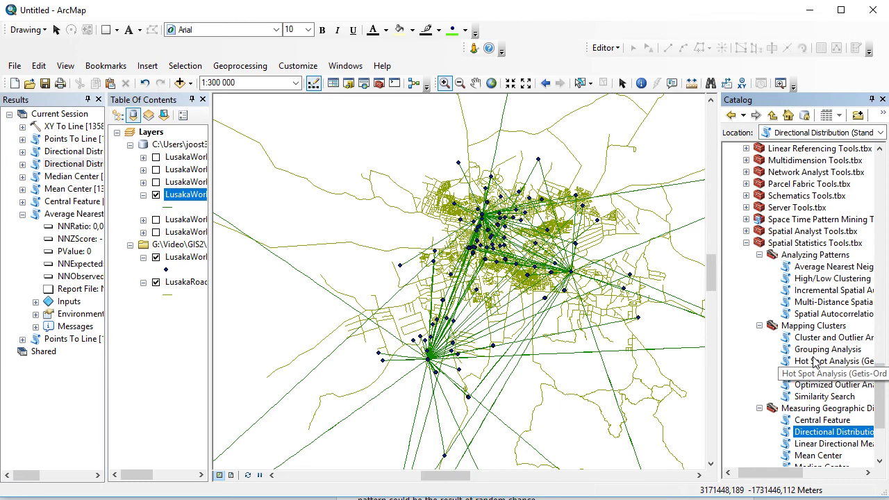
Search for "linear directional mean" and open the Linear Directional Mean tool.
{"action": "left_click", "coordinate": [364, 83]}
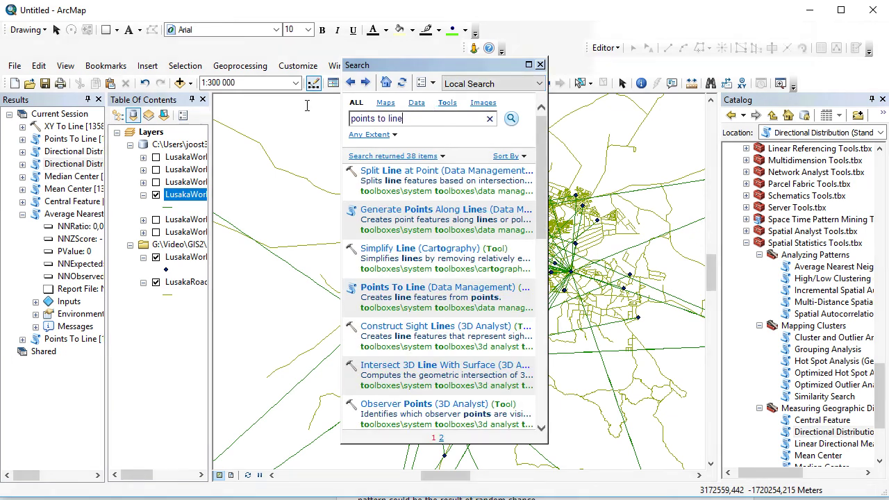
{"action": "left_click_drag", "start_coordinate": [408, 119], "coordinate": [306, 106]}
{"action": "type", "text": "linear"}
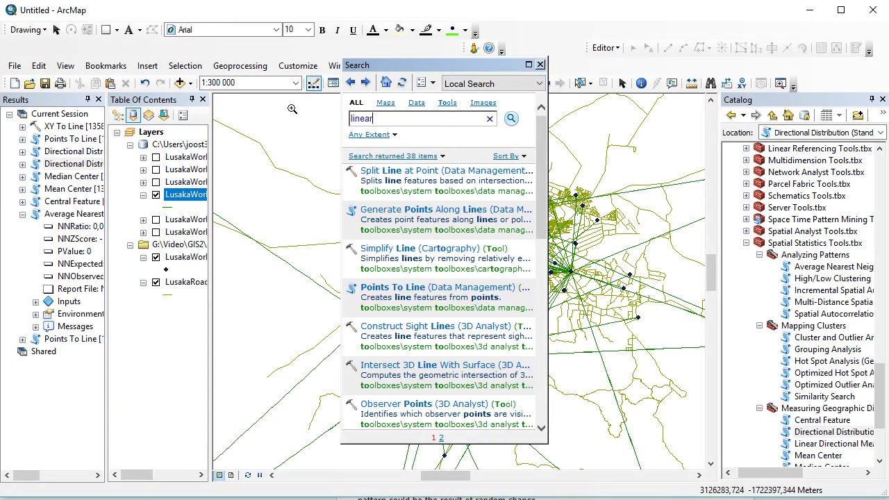
{"action": "type", "text": " directional mean"}
{"action": "key", "text": "Return"}
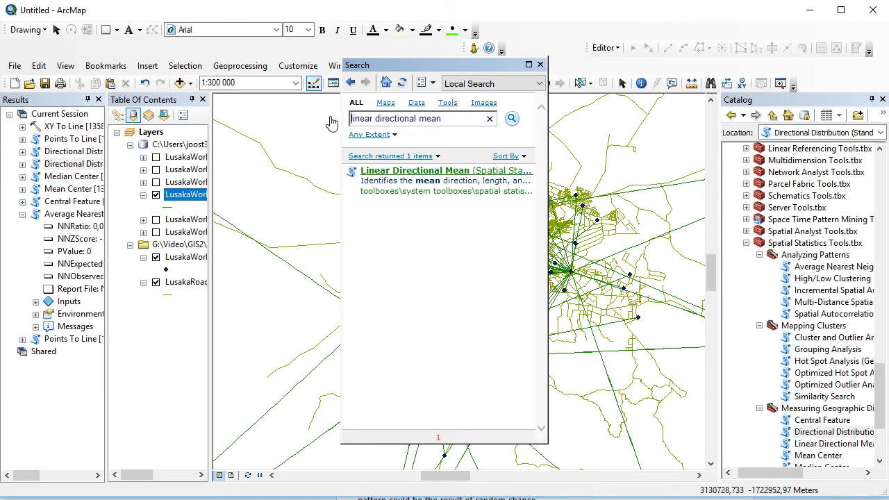
{"action": "left_click", "coordinate": [420, 171]}
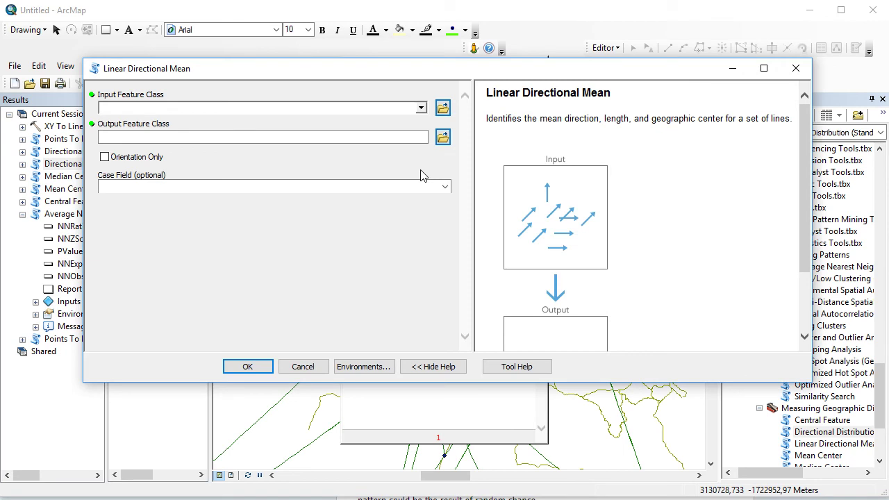
Run Linear Directional Mean on LusakaWorkers_XYToLine1 with Residentia as the case field, and close the search window.
{"action": "scroll", "coordinate": [647, 206], "scroll_direction": "down", "scroll_amount": 2}
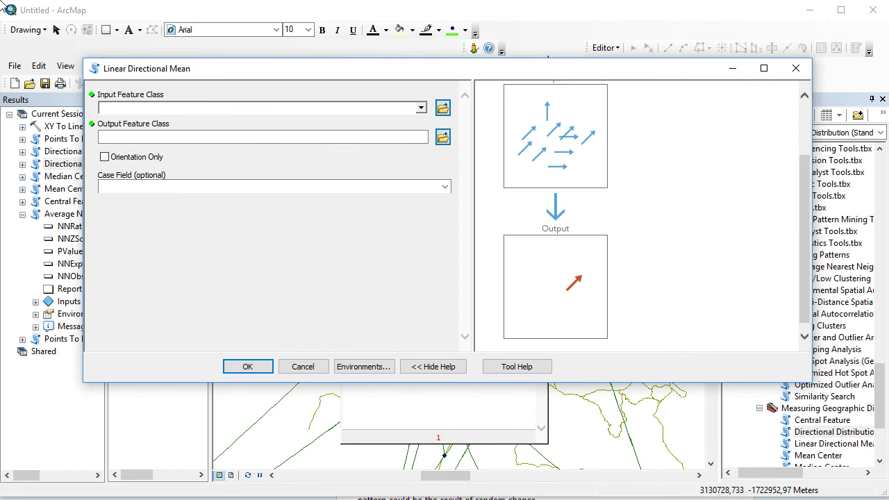
{"action": "left_click", "coordinate": [421, 109]}
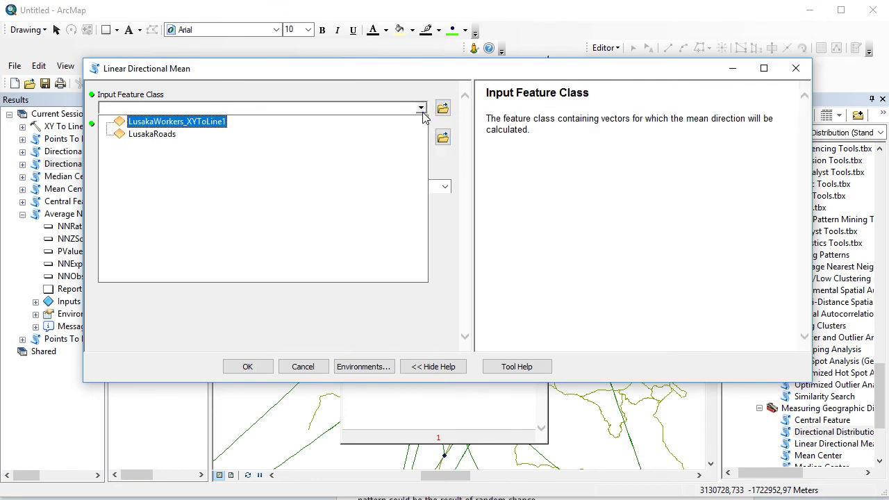
{"action": "left_click", "coordinate": [180, 123]}
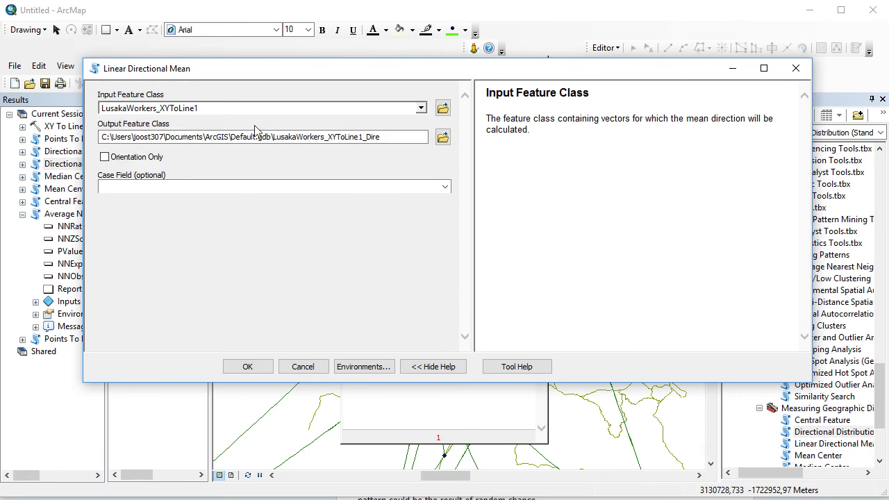
{"action": "left_click", "coordinate": [444, 187]}
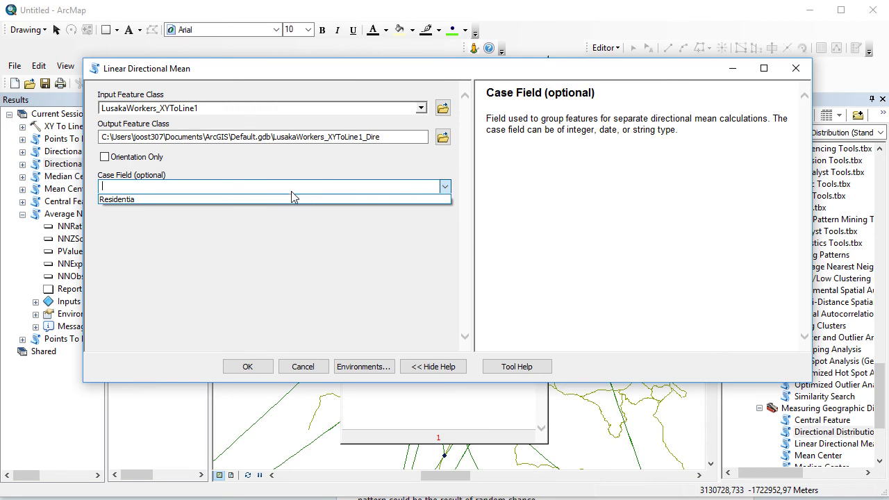
{"action": "left_click", "coordinate": [270, 200]}
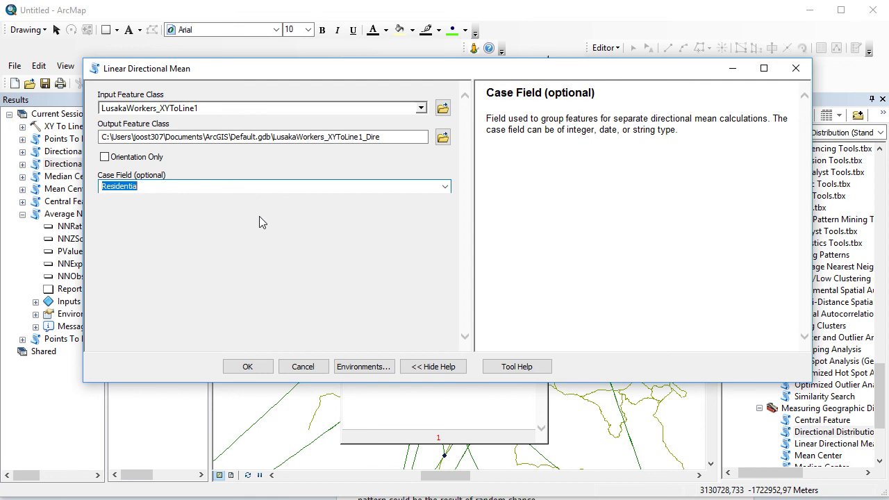
{"action": "left_click", "coordinate": [249, 367]}
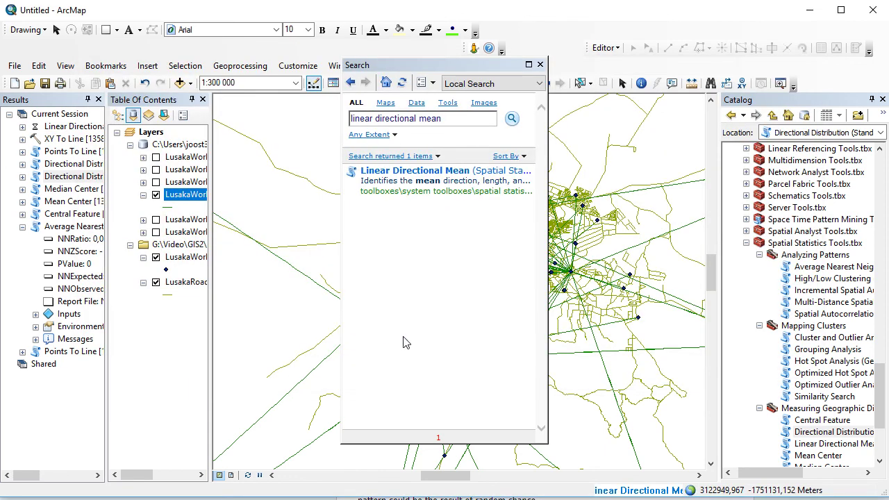
{"action": "left_click", "coordinate": [540, 65]}
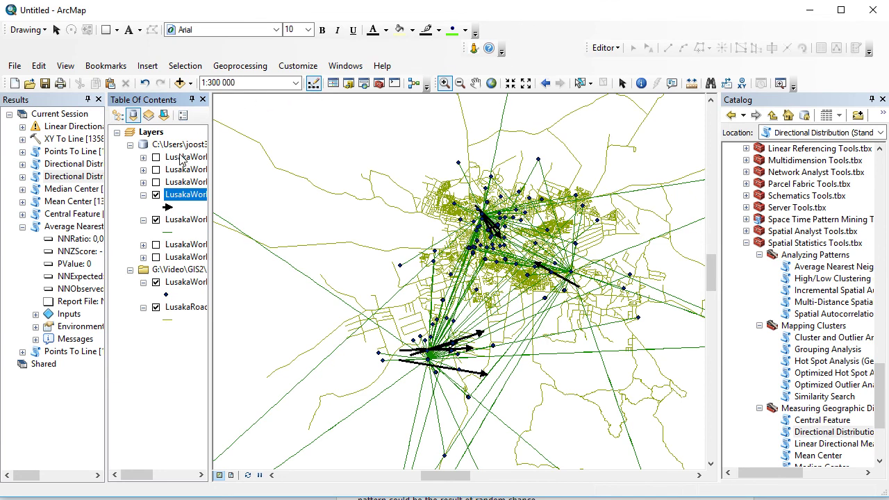
Hide the LusakaWorkers_XYToLine1 and LusakaWorkers layers, keeping the mean direction arrows and LusakaRoads displayed in a closer view.
{"action": "left_click", "coordinate": [156, 220]}
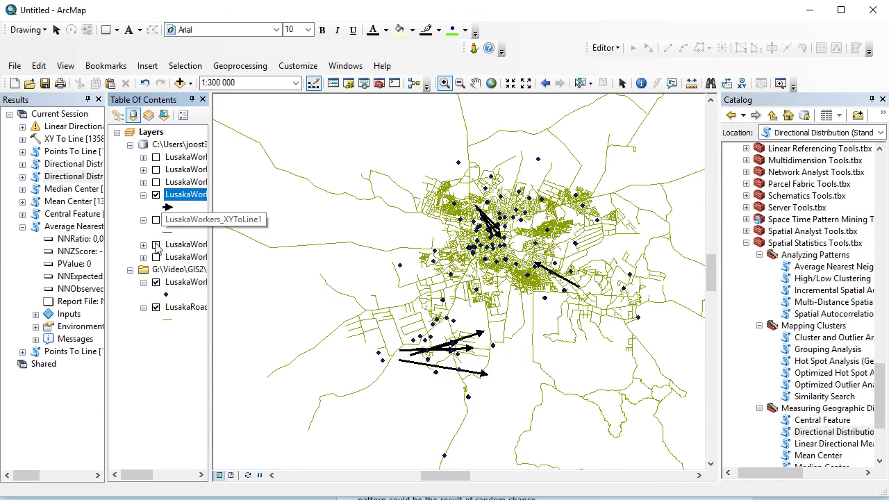
{"action": "left_click", "coordinate": [156, 307]}
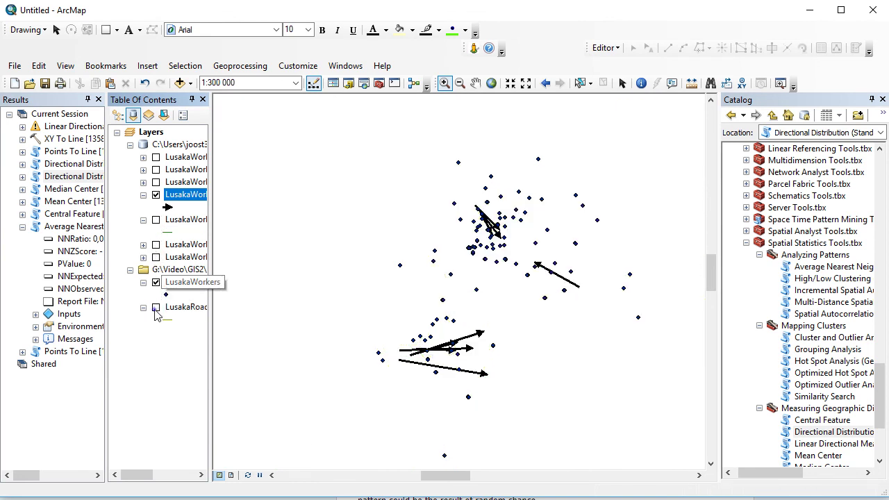
{"action": "left_click", "coordinate": [155, 306]}
{"action": "left_click", "coordinate": [156, 282]}
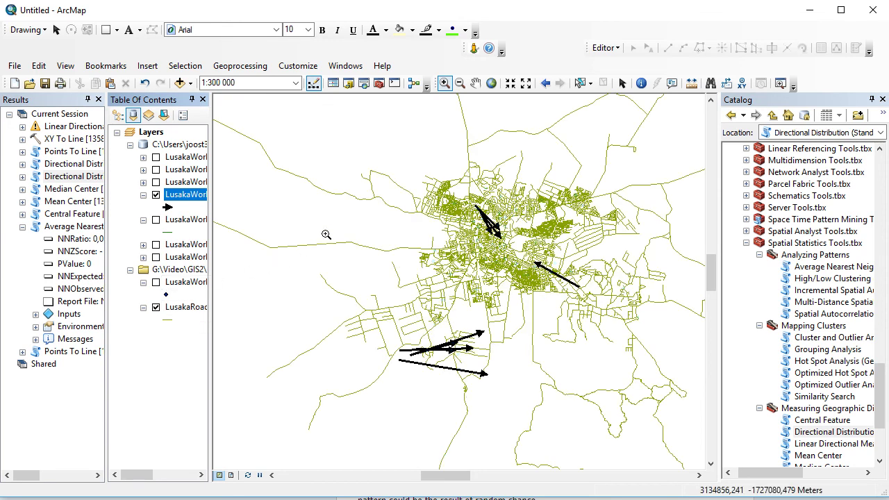
{"action": "left_click_drag", "start_coordinate": [357, 156], "coordinate": [623, 417]}
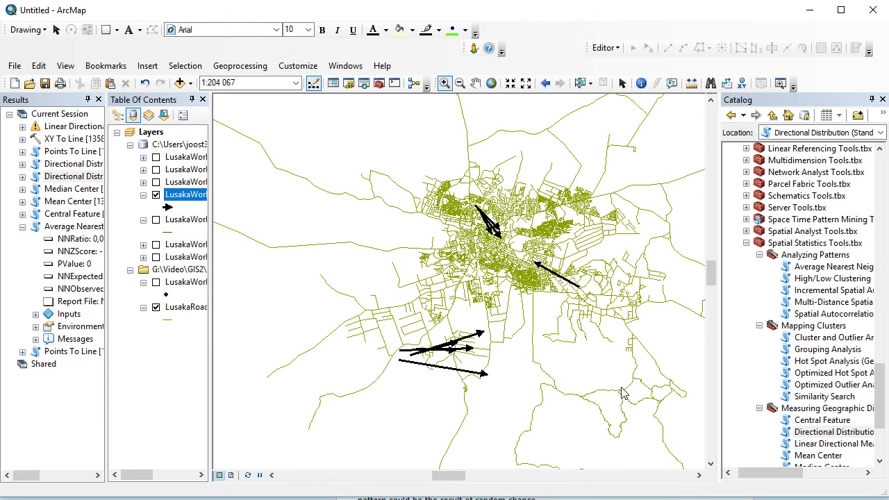
{"action": "left_click", "coordinate": [622, 82]}
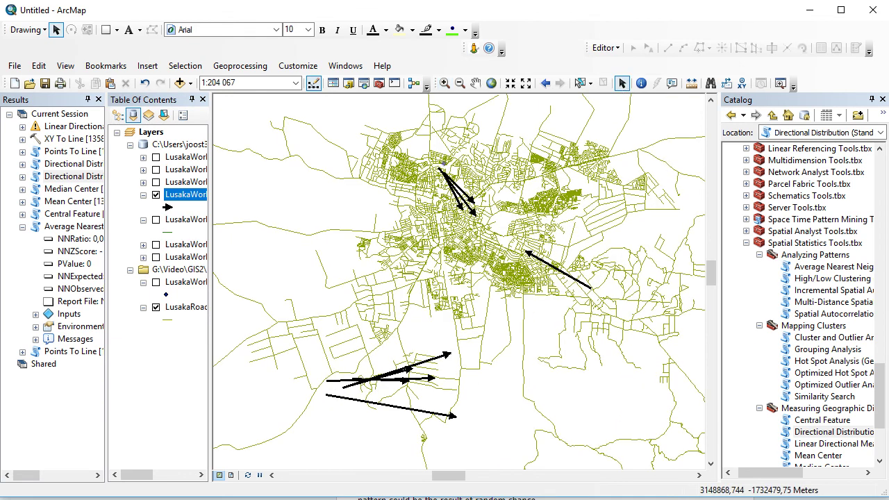